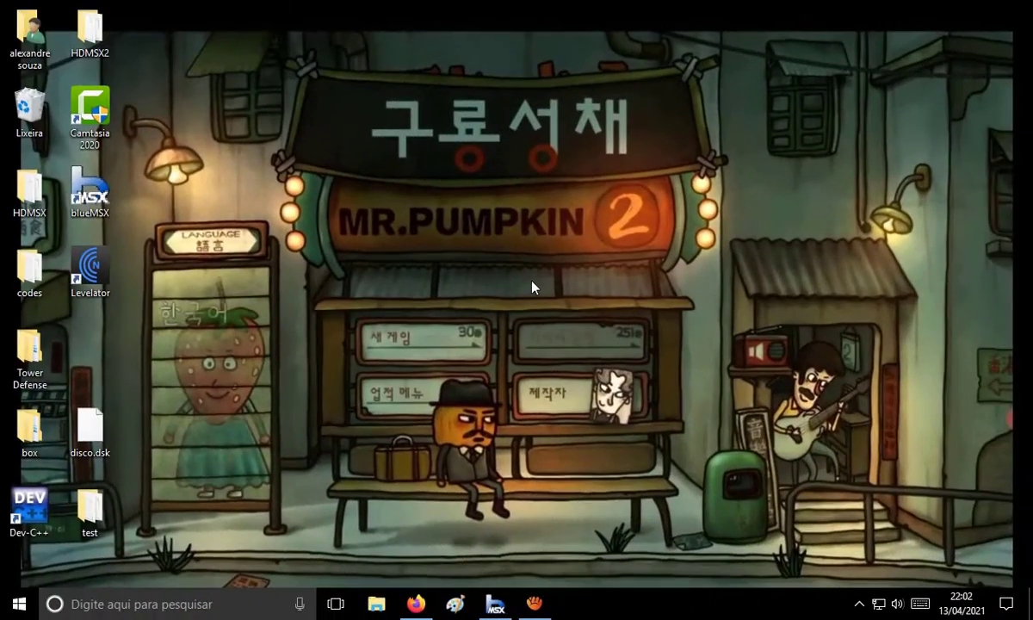
Switch to Firefox, search the web for "piskel" and look over the home page of the Piskel sprite editor site
left_click(422, 602)
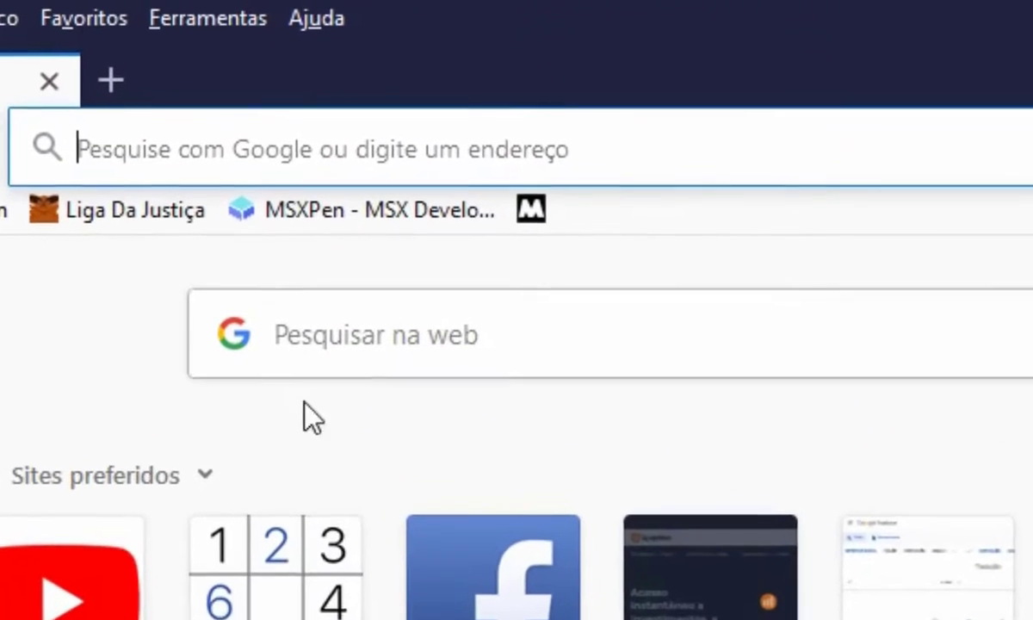
left_click(291, 151)
type("pi")
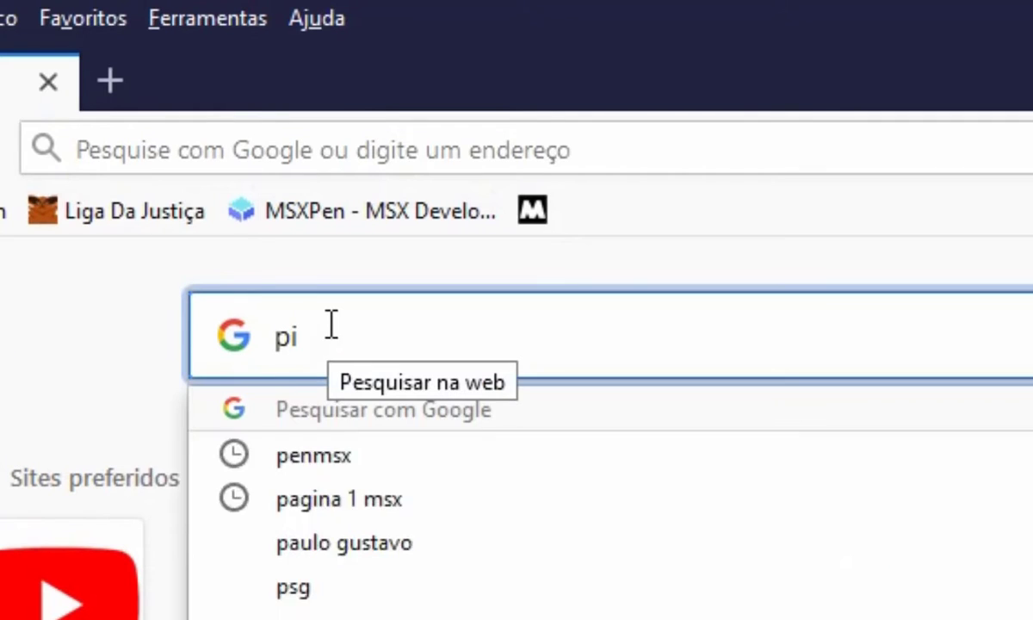
type("ske")
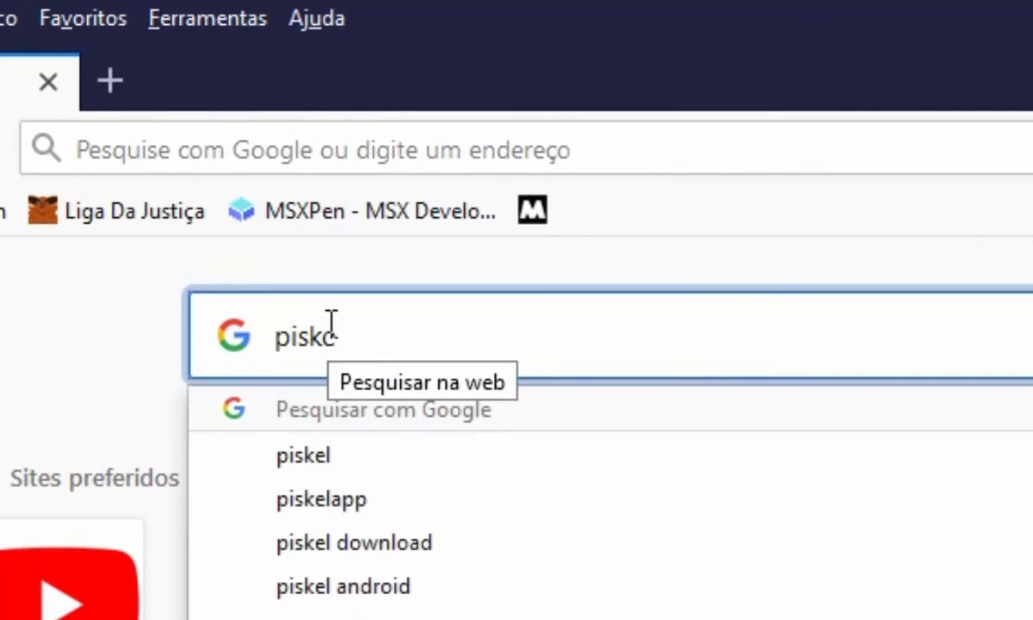
type("l")
key("Return")
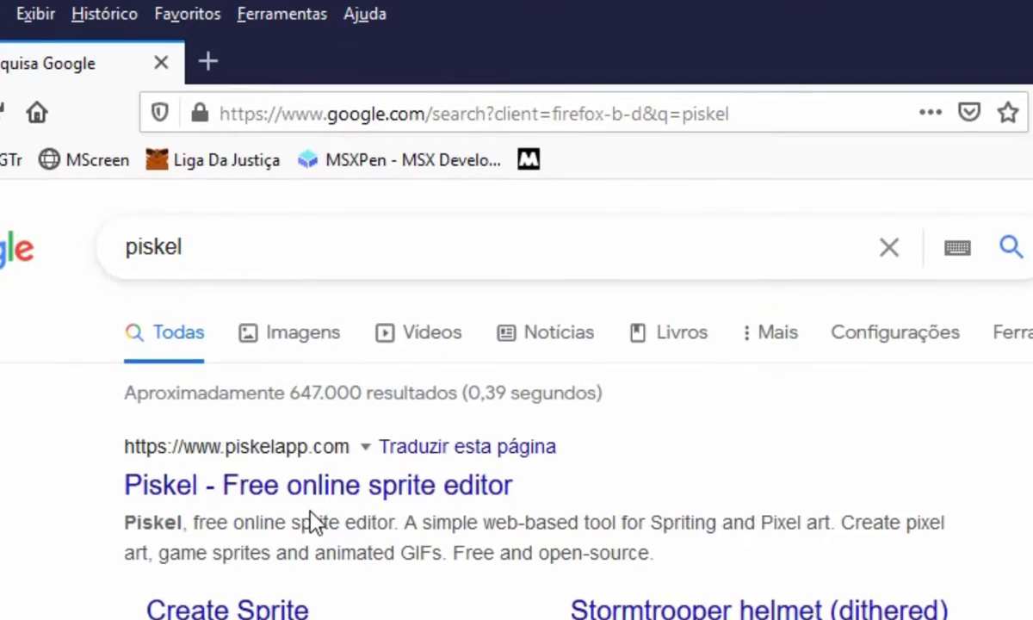
left_click(307, 503)
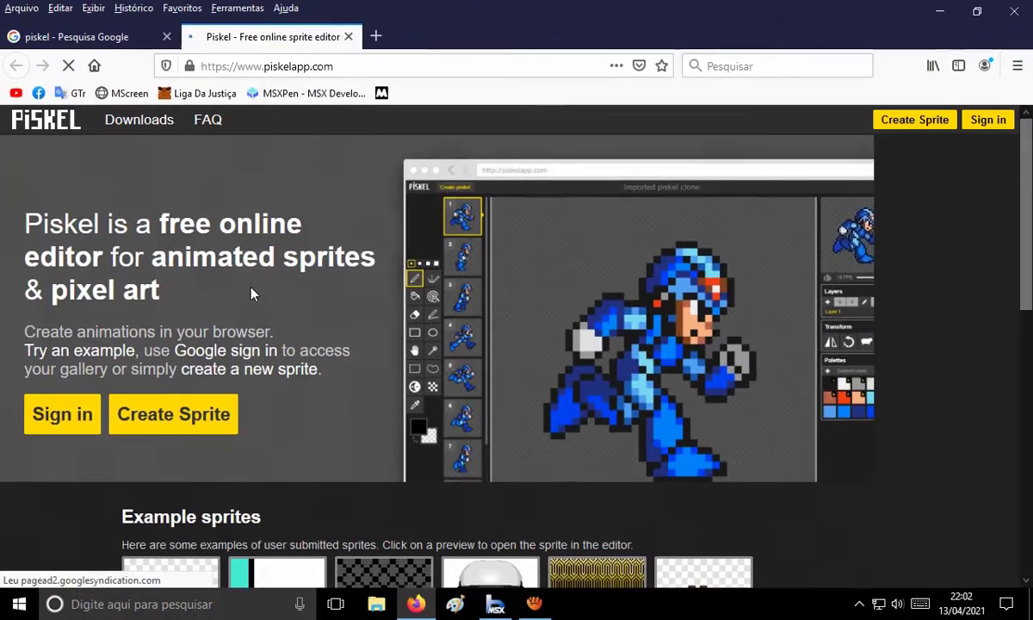
scroll(379, 322, "down", 2)
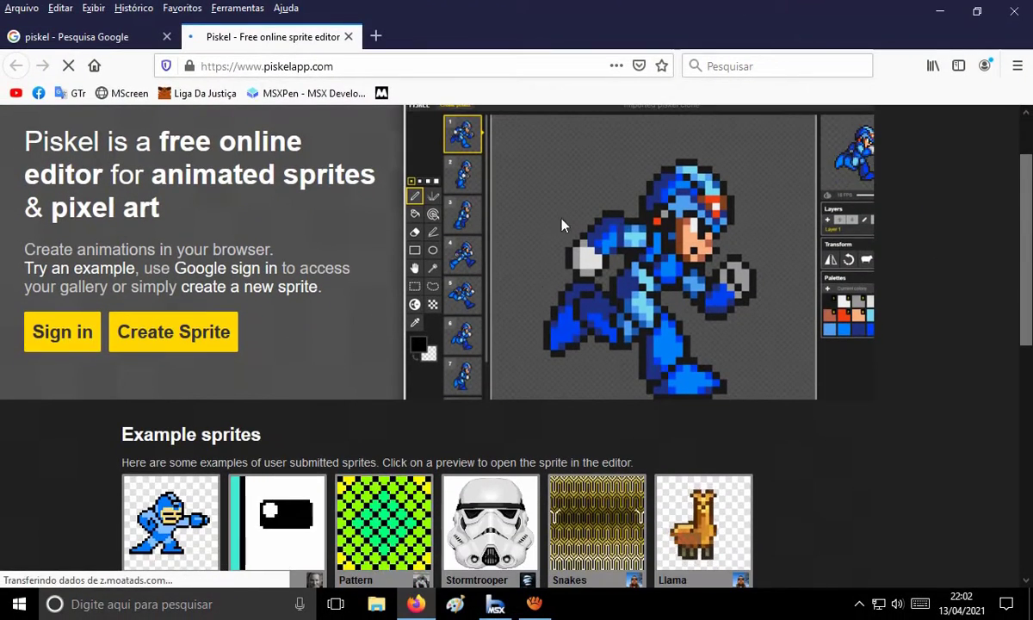
scroll(575, 219, "up", 2)
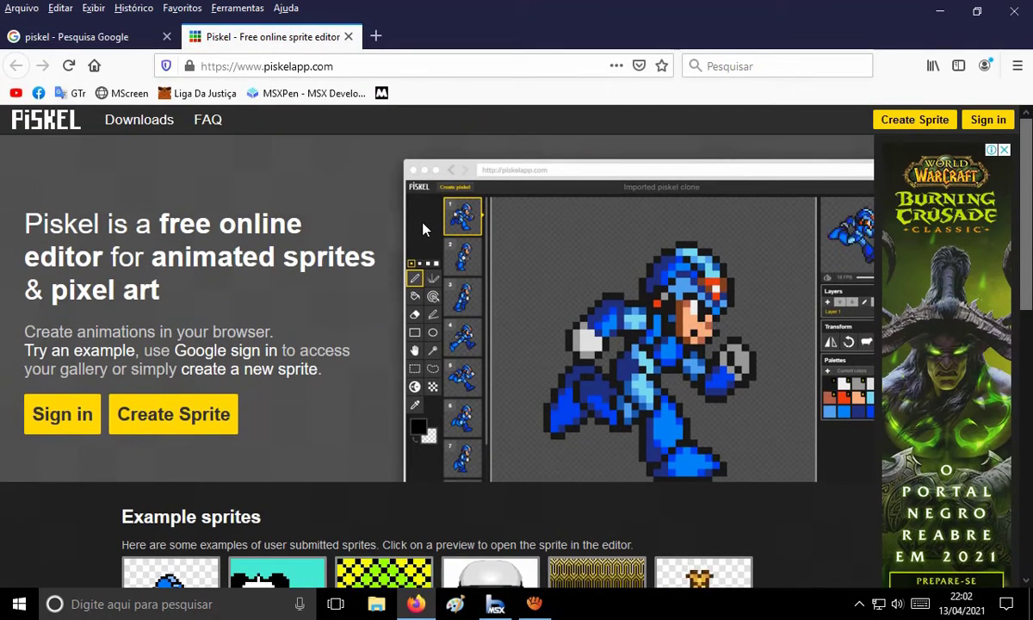
Minimize the browser and launch the Piskel-0.14 desktop program
left_click(941, 12)
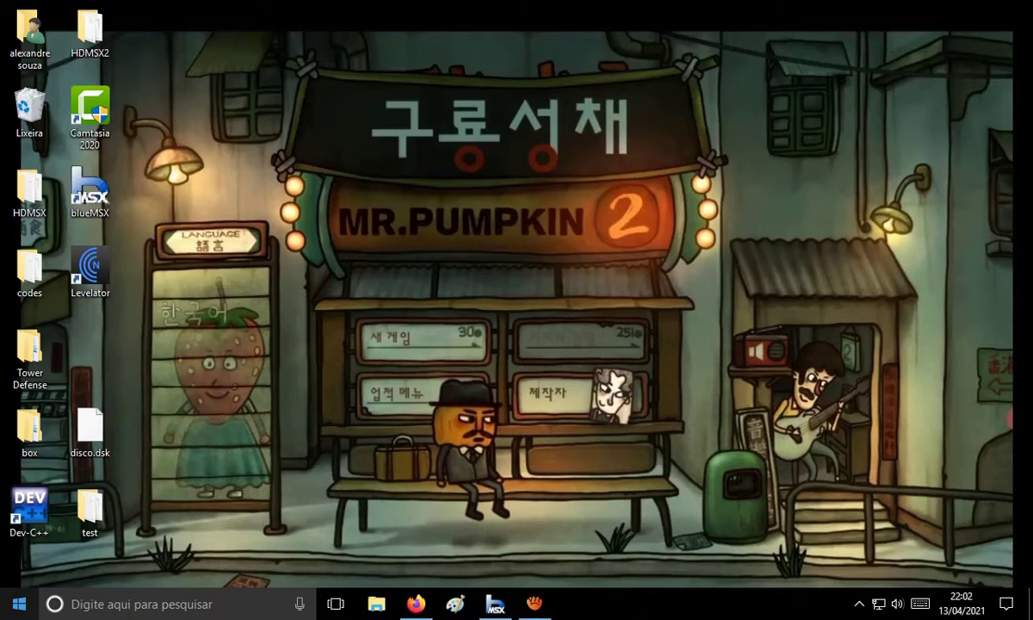
left_click(19, 603)
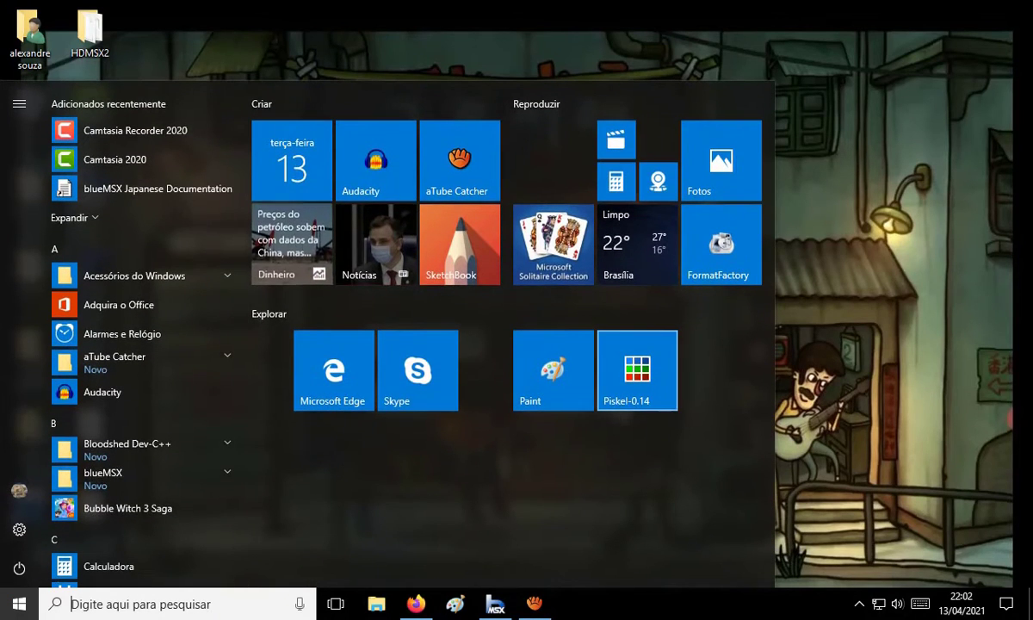
left_click(637, 370)
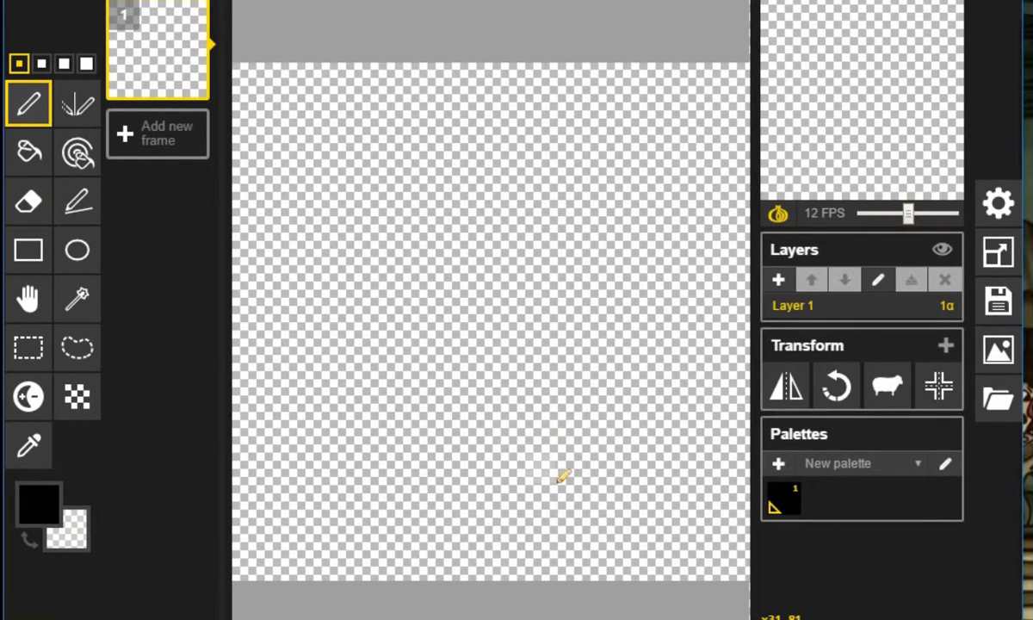
Set the editor's grid to the thickest of the four grid sizes
left_click(998, 204)
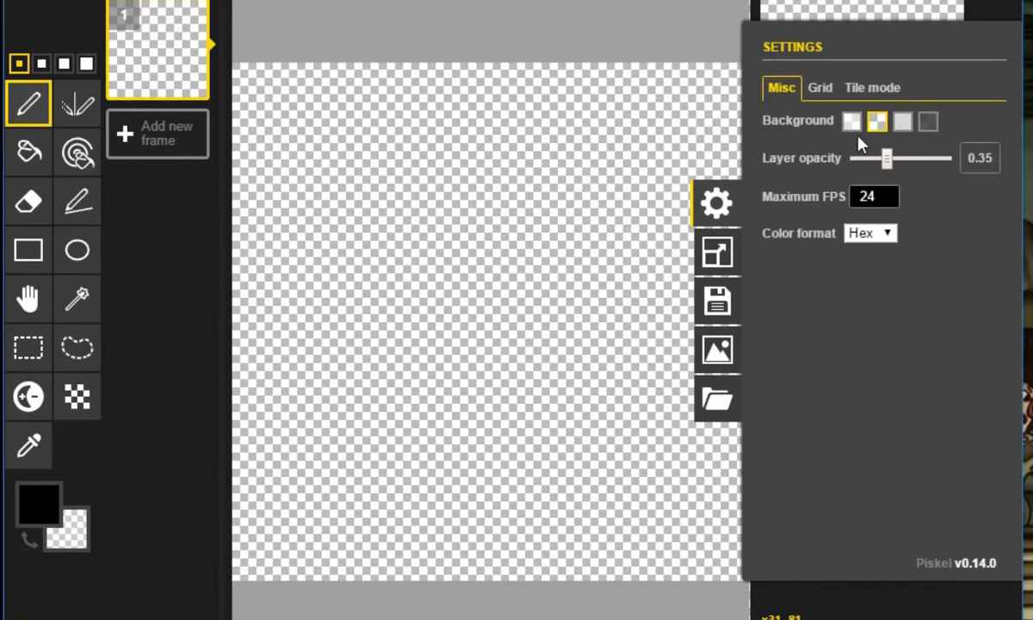
left_click(818, 93)
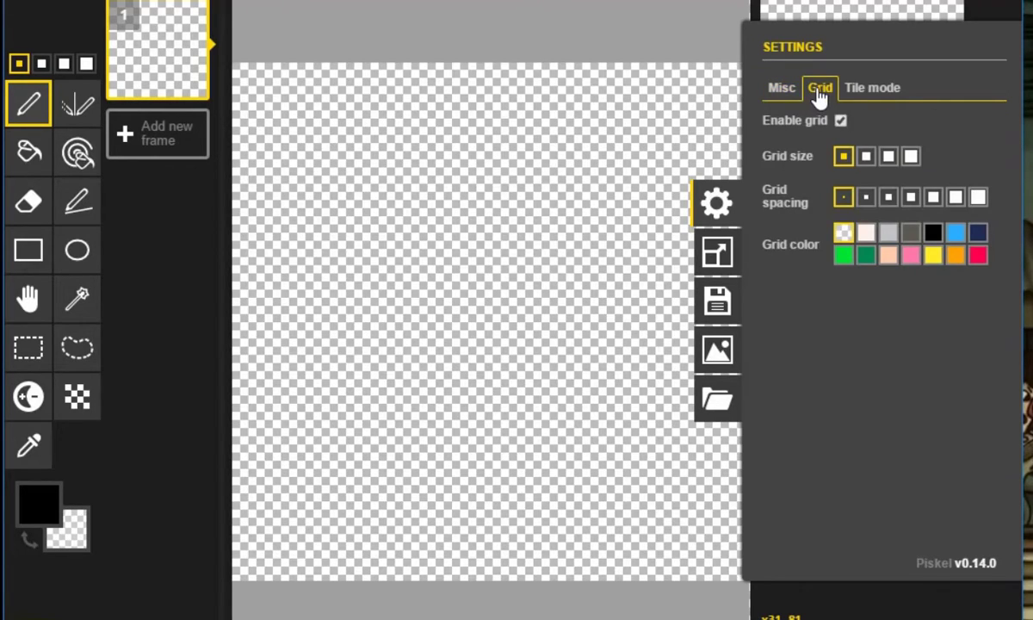
left_click(868, 158)
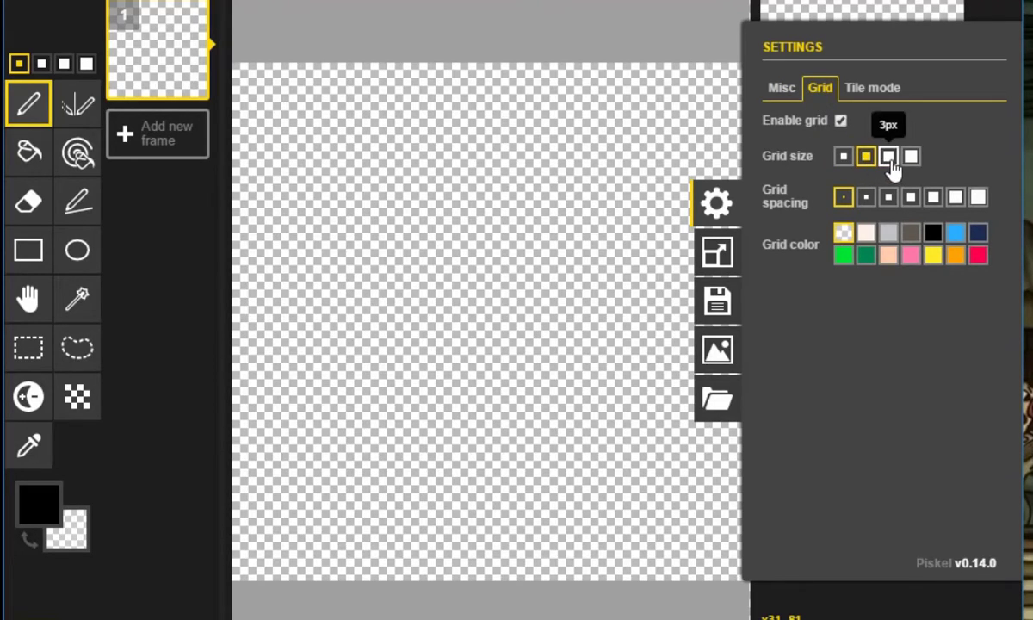
left_click(890, 160)
left_click(911, 164)
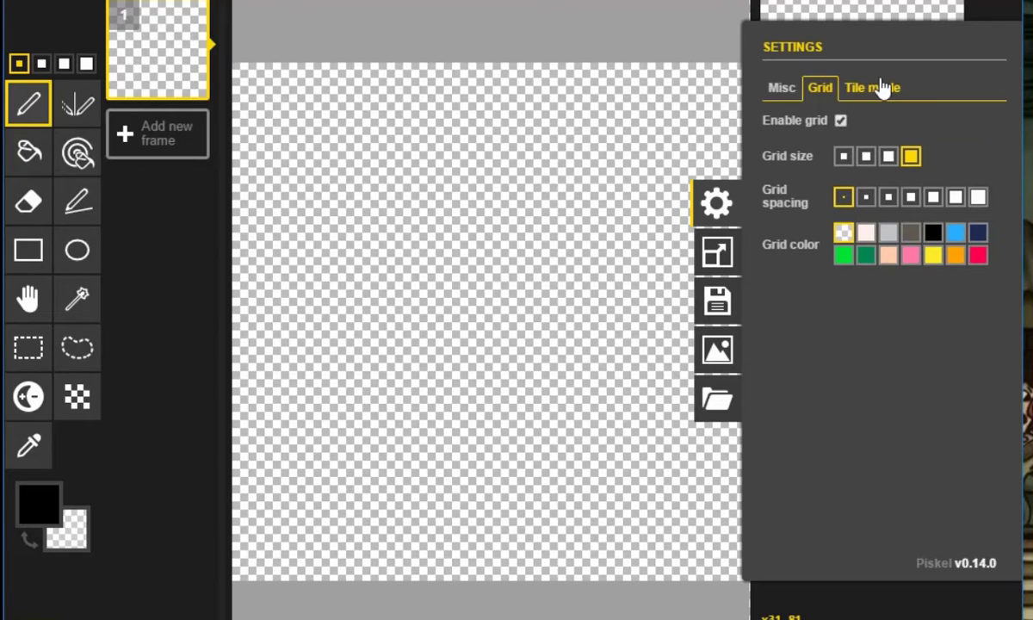
Try out several grid colors, including brown-gray and dark blue, and set the grid to the off-white color
left_click(866, 240)
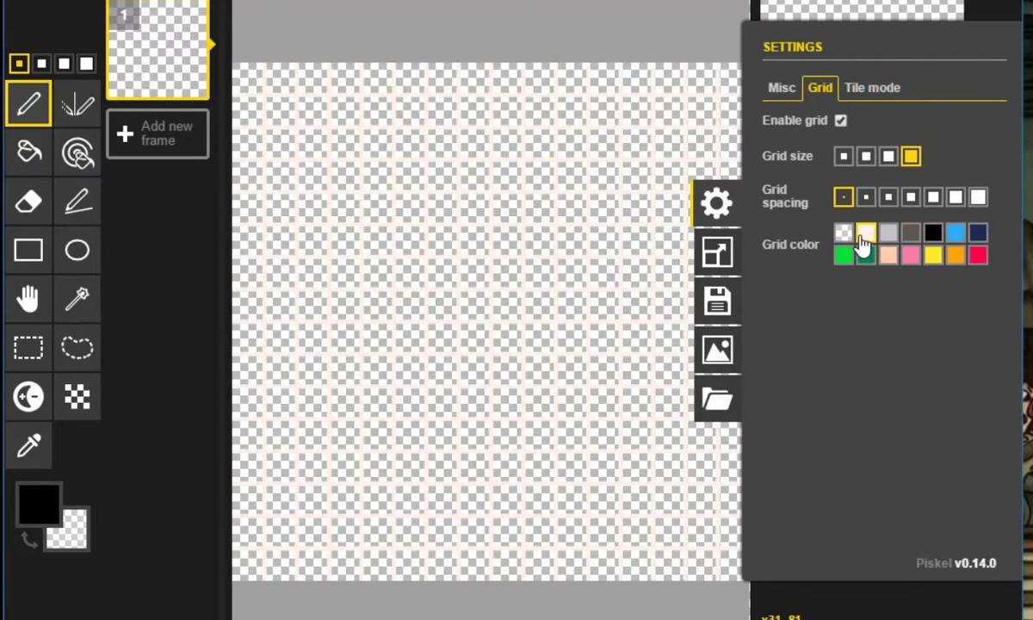
left_click(888, 239)
left_click(911, 236)
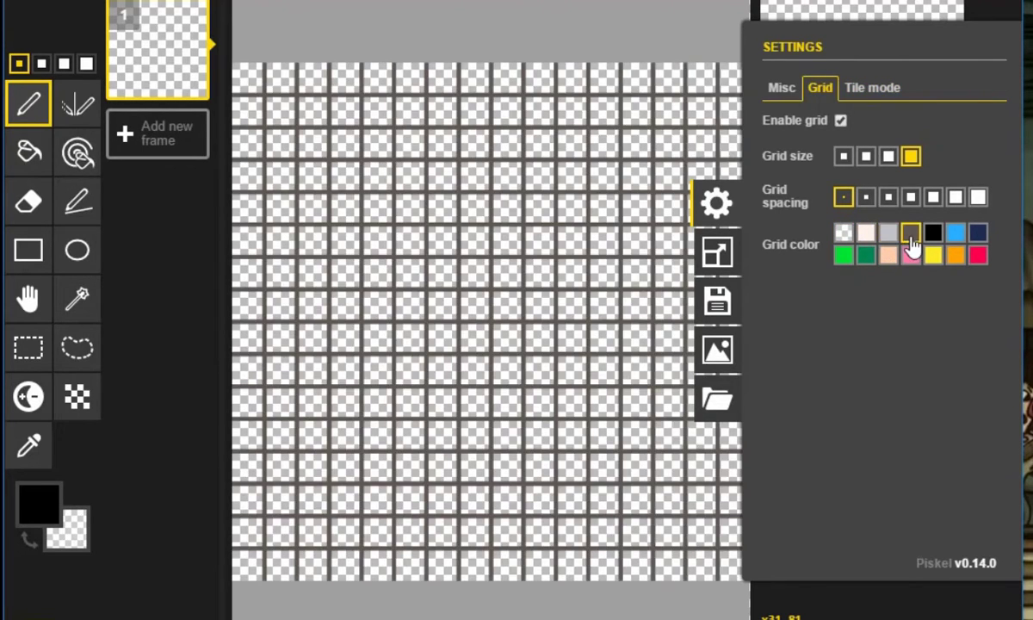
left_click(933, 236)
left_click(955, 234)
left_click(978, 233)
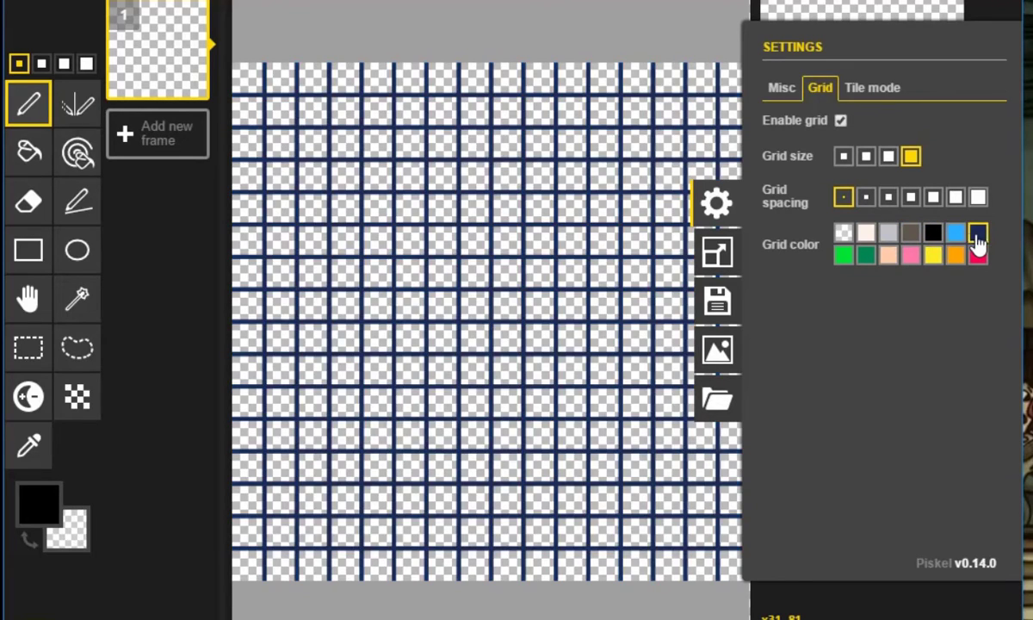
left_click(888, 236)
left_click(867, 234)
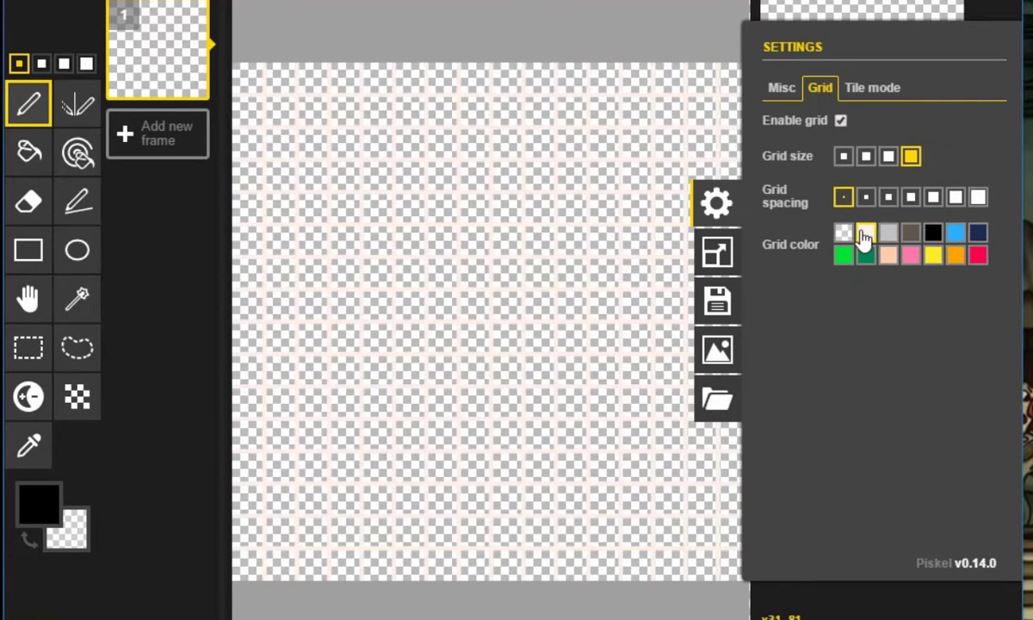
left_click(846, 232)
left_click(868, 237)
Review the tile mode and miscellaneous settings and the canvas and default size fields, leaving the sizes unchanged, and return to the canvas
left_click(869, 89)
left_click(791, 88)
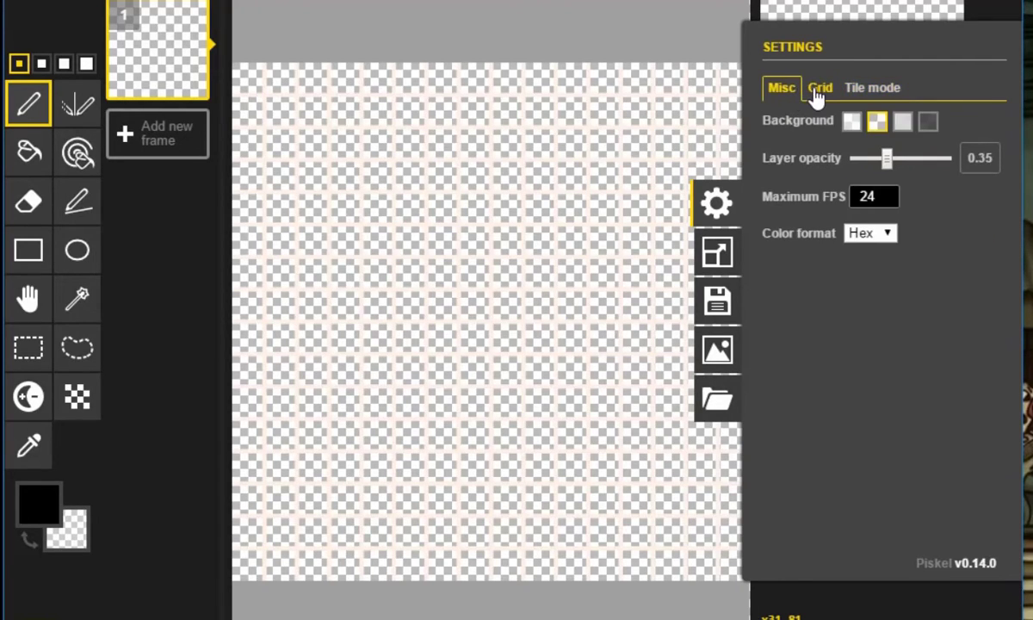
left_click(813, 95)
left_click(715, 256)
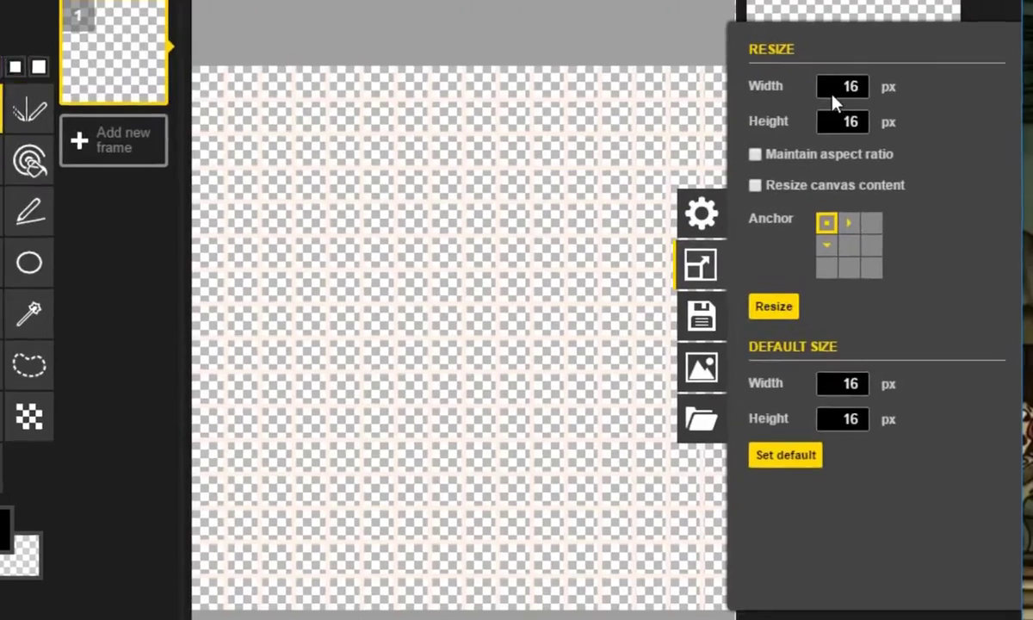
double_click(852, 82)
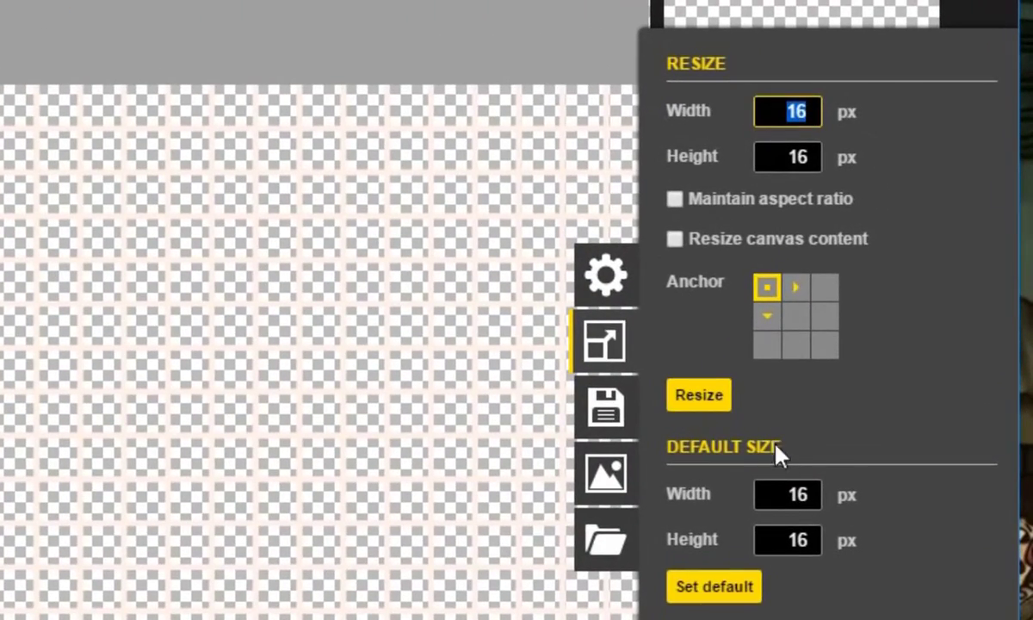
double_click(802, 492)
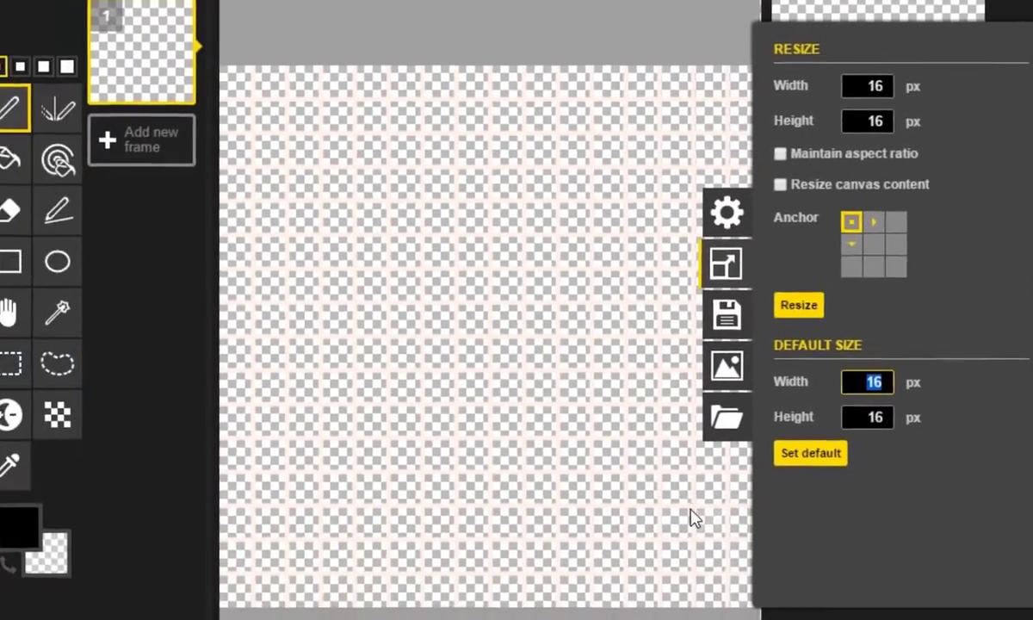
left_click(564, 619)
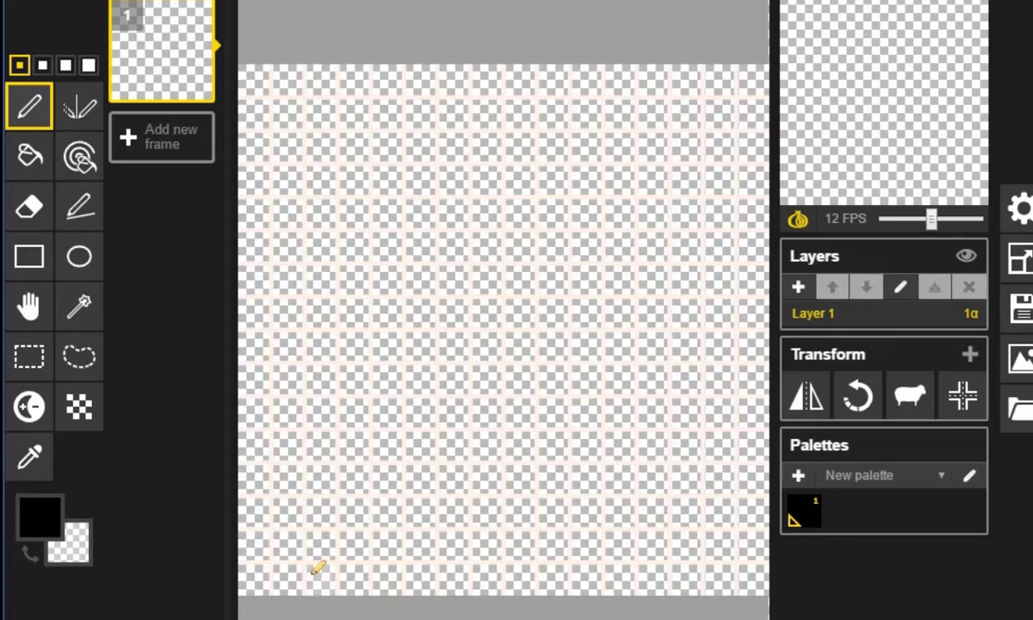
Draw the sprite's lower outline in black with the Pen: a base along the bottom row and stepped edges rising on both sides
left_click_drag(322, 575, 753, 575)
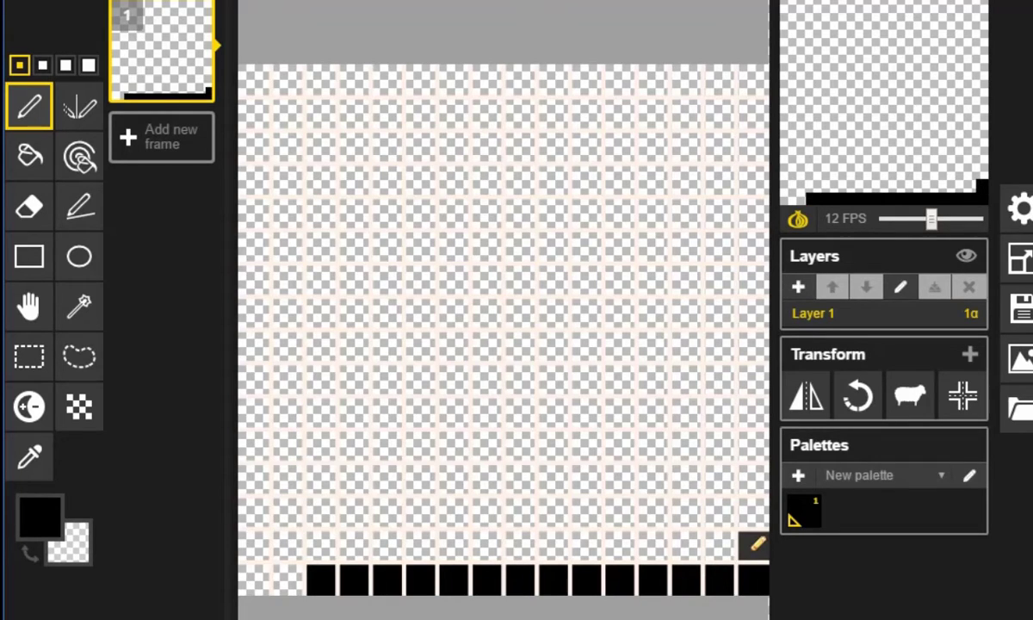
left_click(754, 545)
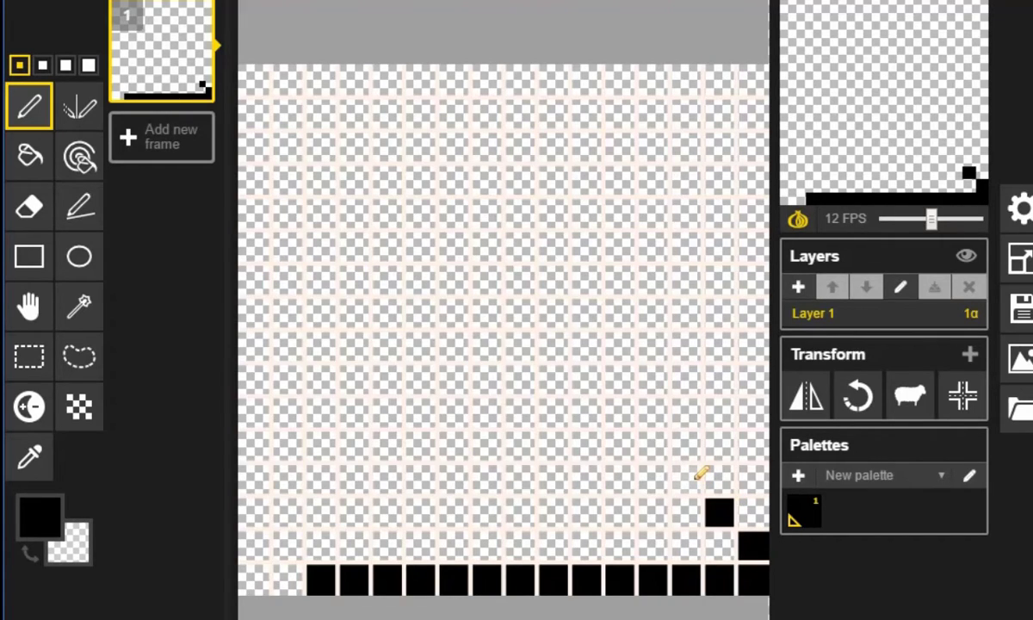
mouse_move(701, 473)
left_mouse_down()
mouse_move(666, 477)
mouse_move(669, 390)
left_mouse_up()
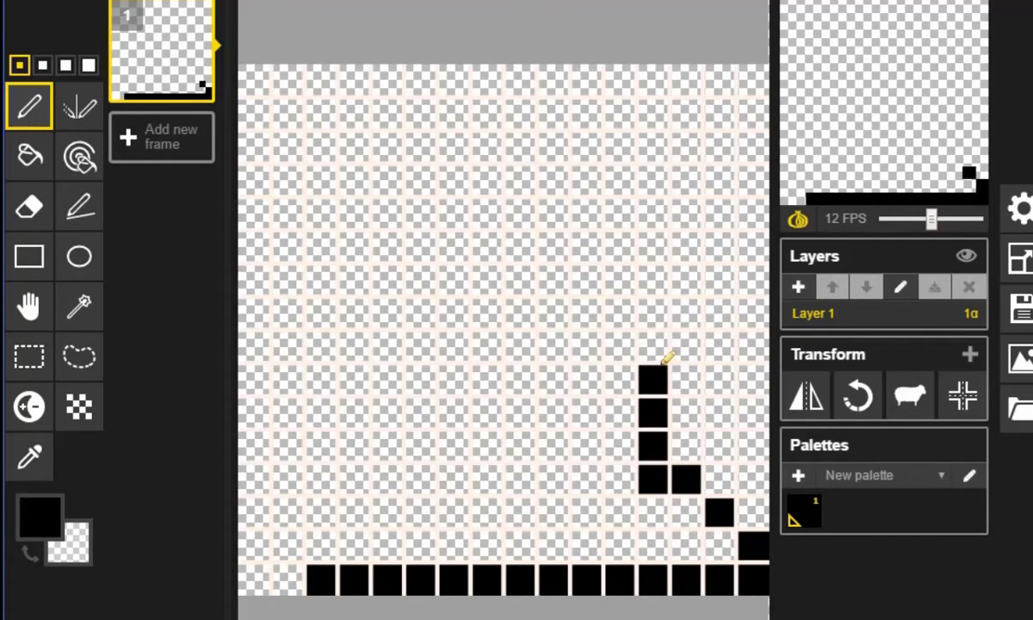
left_click(666, 356)
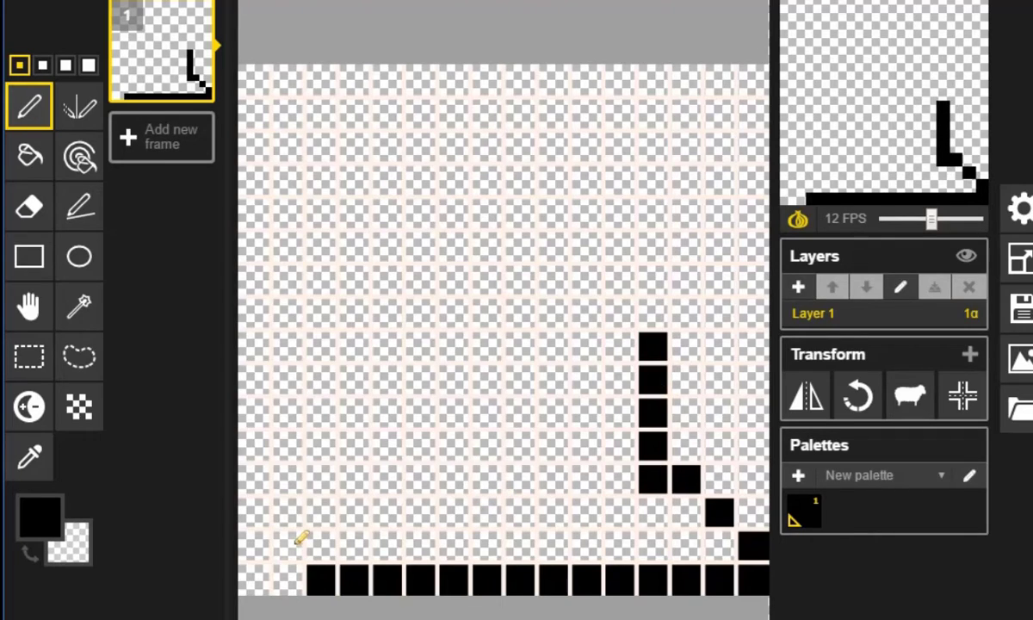
mouse_move(299, 541)
left_mouse_down()
mouse_move(297, 502)
mouse_move(360, 441)
mouse_move(418, 441)
mouse_move(435, 315)
left_mouse_up()
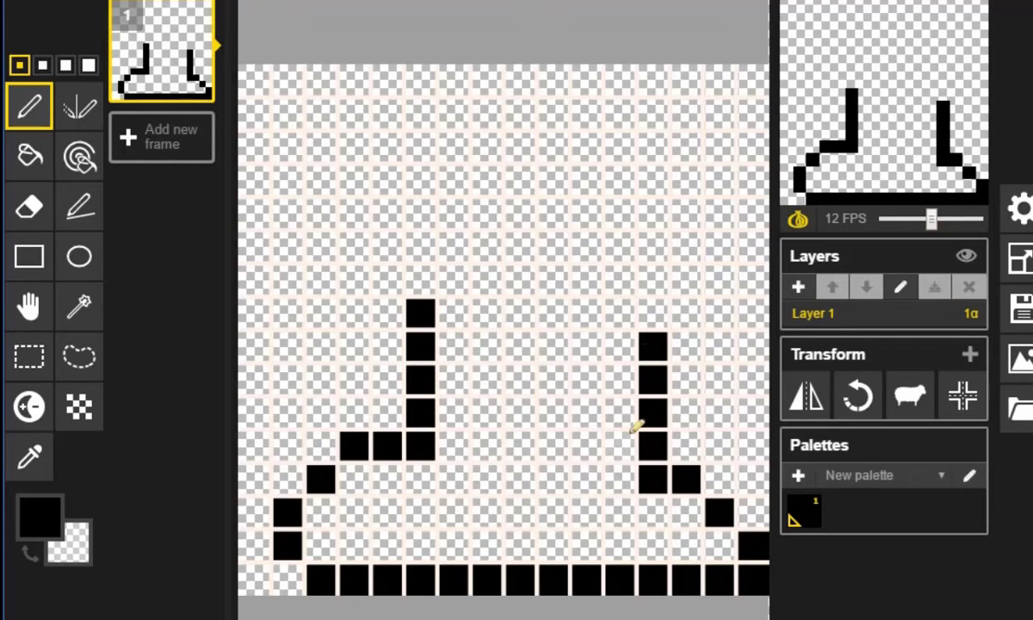
left_click(654, 302)
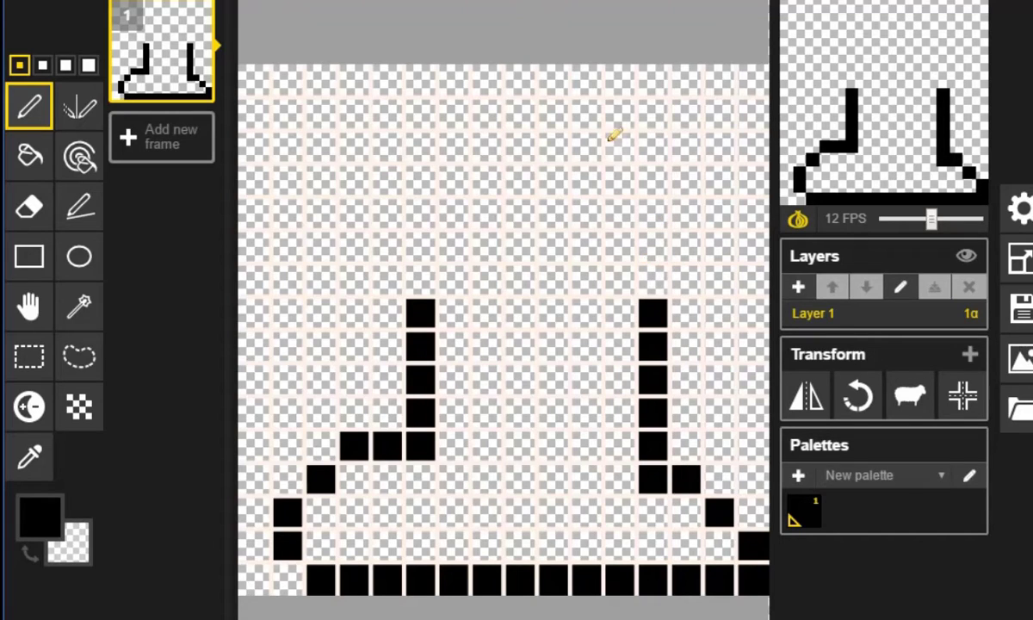
Draw the head outline with a short horizontal line inside, the shoulder line joining it to the body, and a pixel extending the body's left edge downward
mouse_move(620, 110)
left_mouse_down()
mouse_move(608, 240)
mouse_move(609, 113)
mouse_move(596, 84)
mouse_move(509, 75)
mouse_move(359, 87)
mouse_move(356, 228)
left_mouse_up()
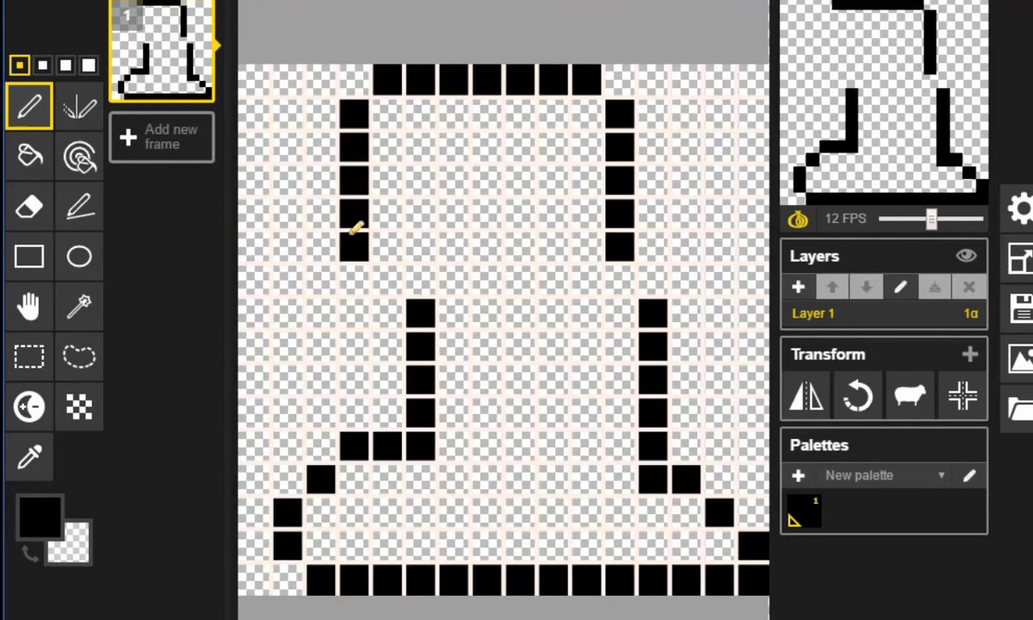
left_click_drag(391, 168, 454, 172)
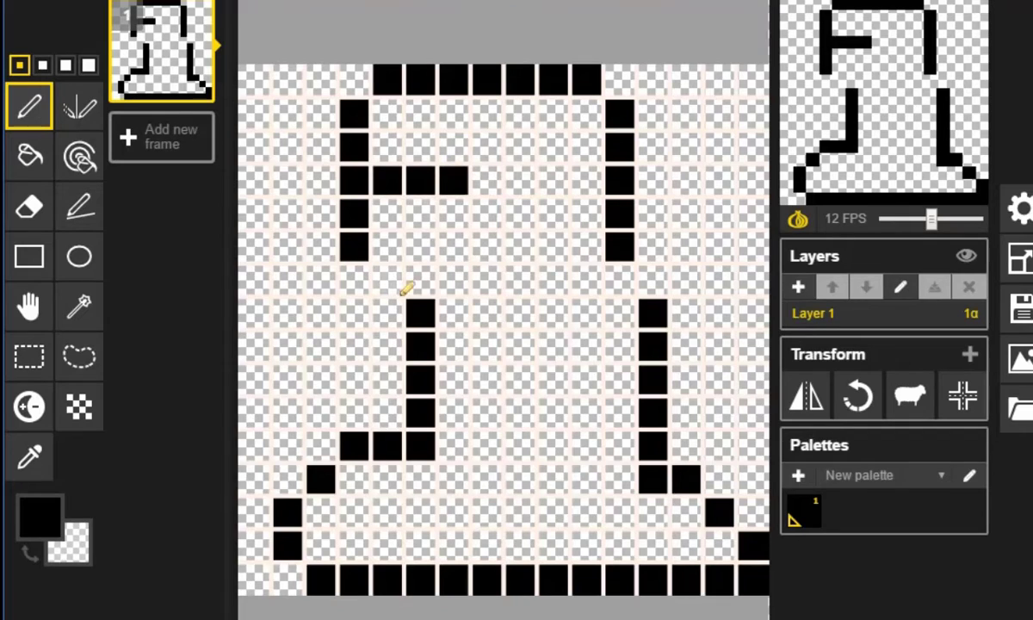
mouse_move(396, 279)
left_mouse_down()
mouse_move(412, 274)
mouse_move(462, 300)
mouse_move(521, 277)
mouse_move(648, 280)
left_mouse_up()
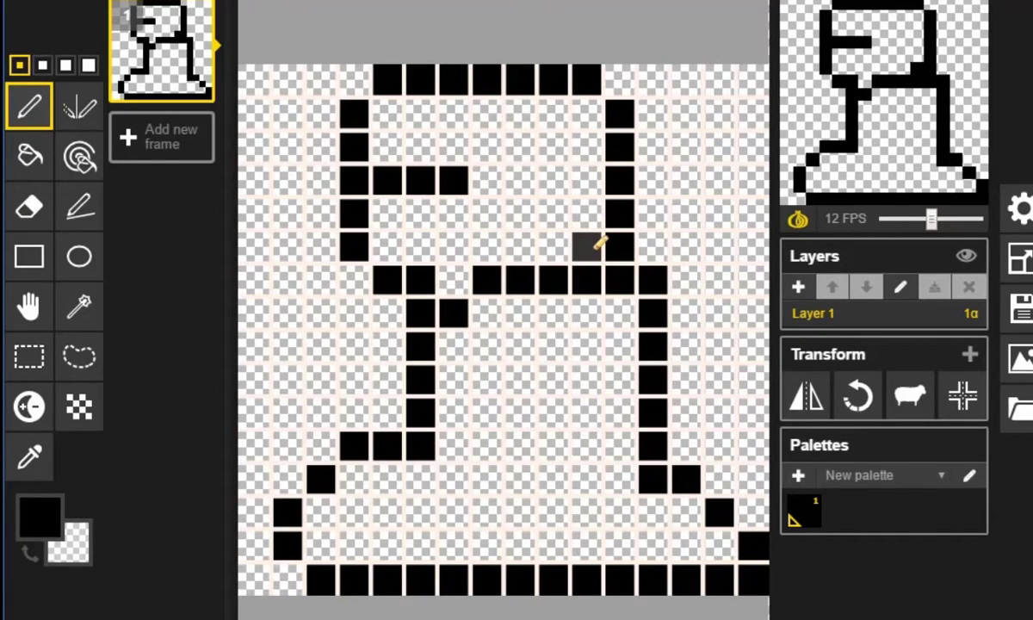
left_click(600, 244)
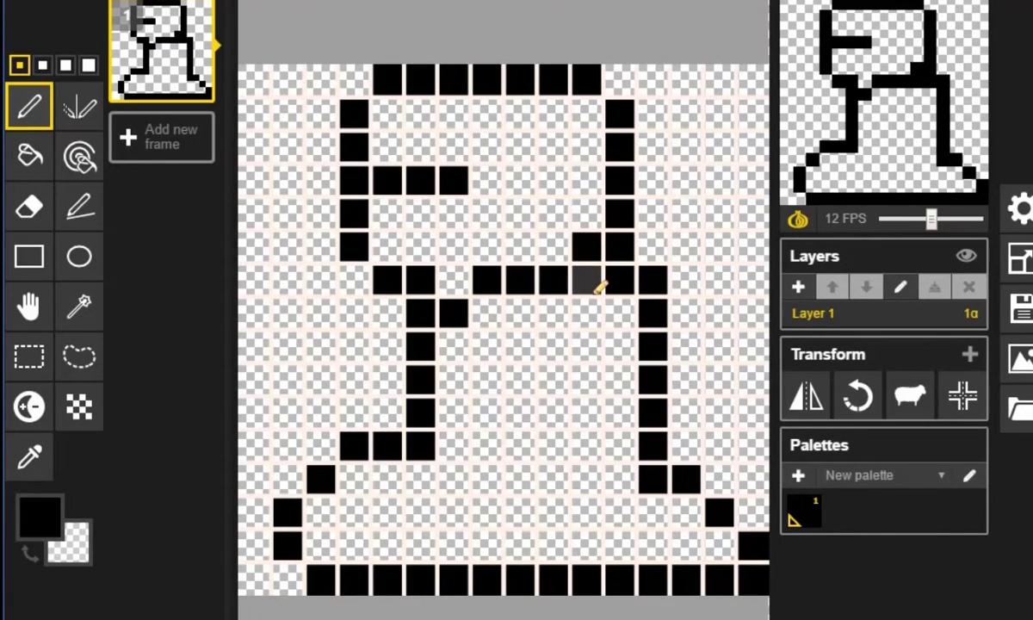
left_click(600, 287)
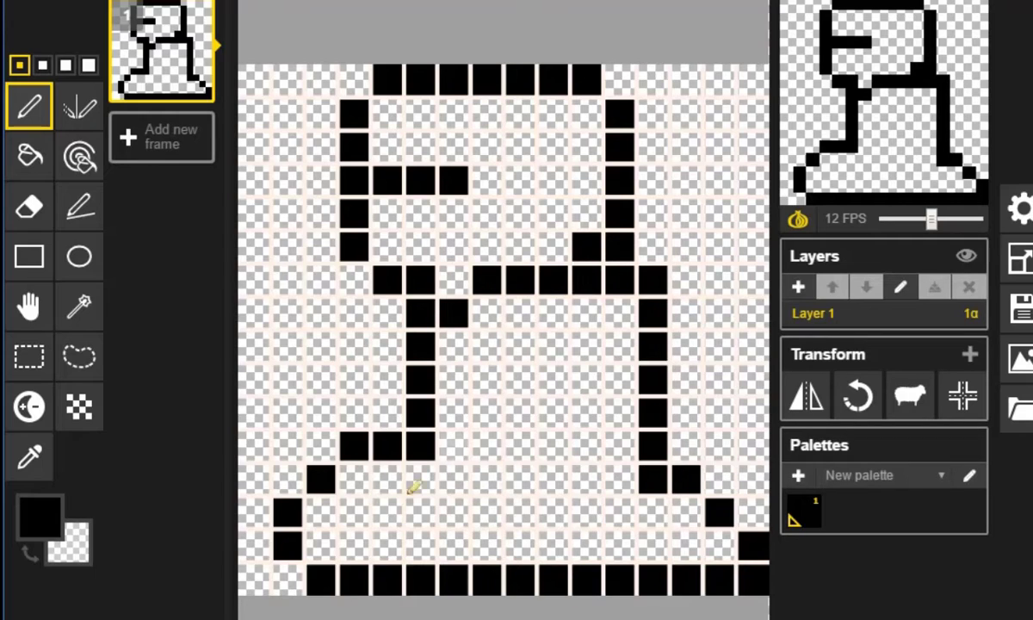
left_click(426, 469)
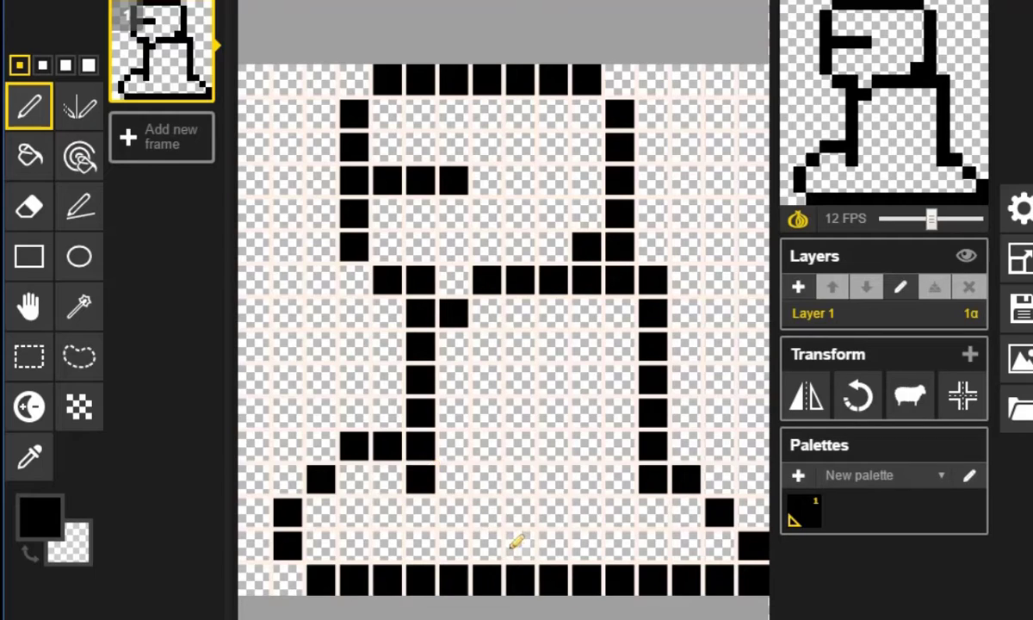
Draw the arm outline inside the body in black, with single detail pixels beside the back edge and one above the base
left_click(520, 542)
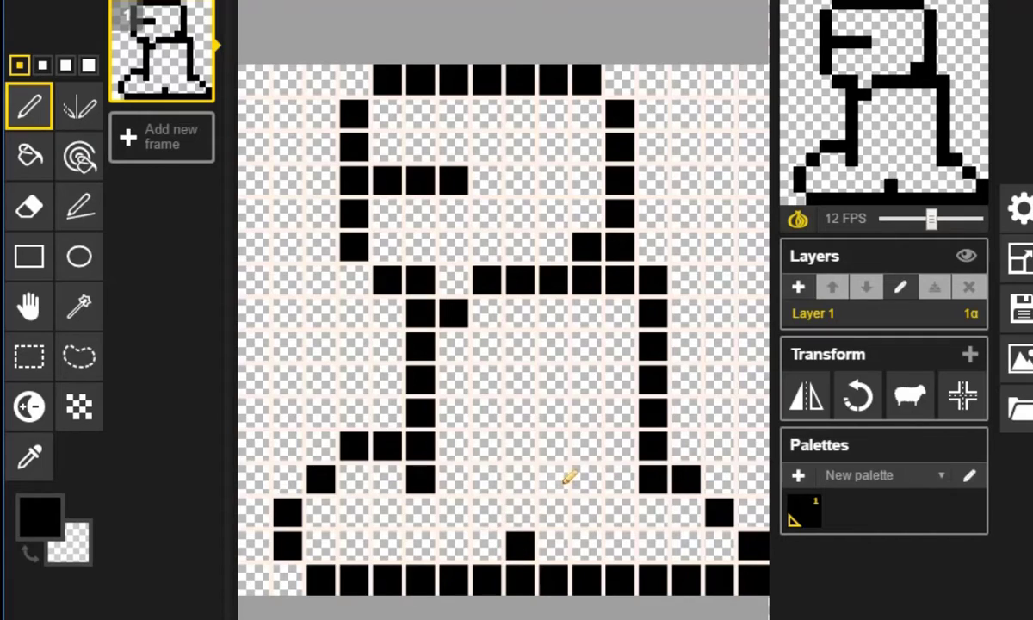
left_click(589, 476)
left_click(618, 447)
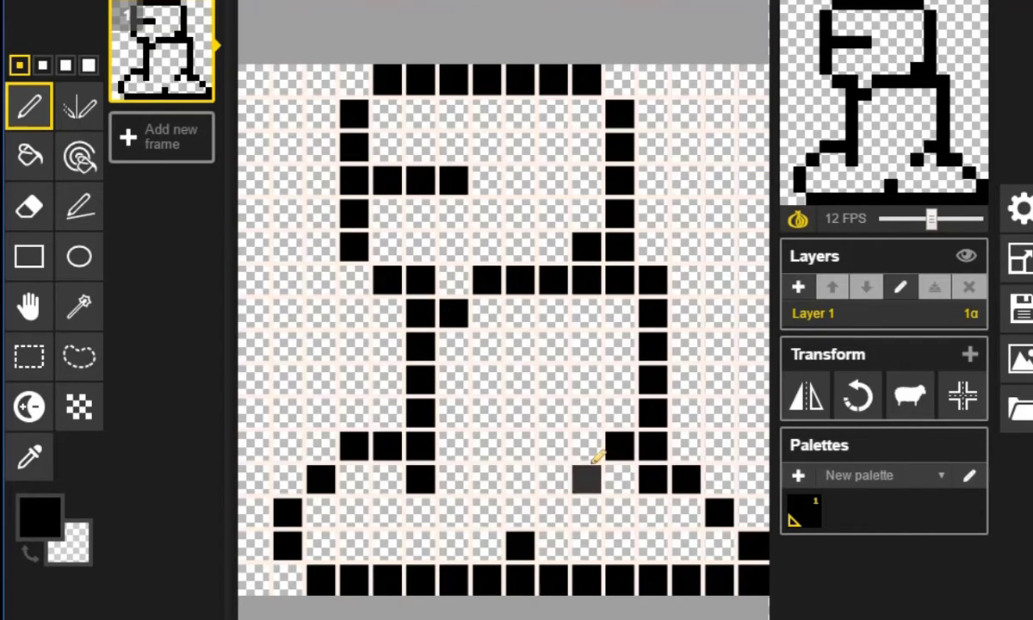
left_click_drag(562, 443, 558, 355)
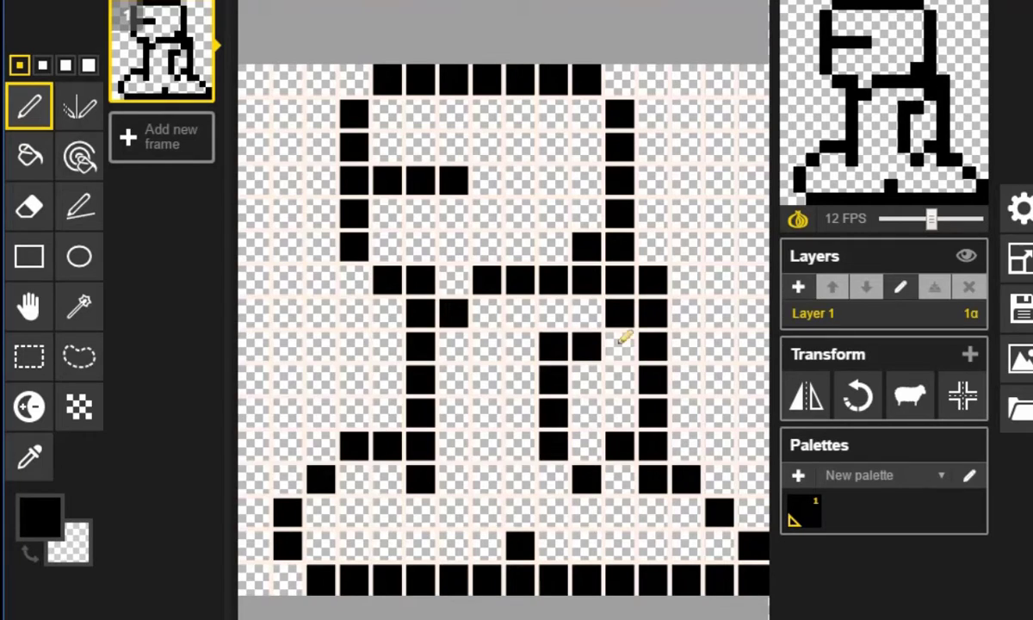
left_click(585, 348)
left_click(618, 379)
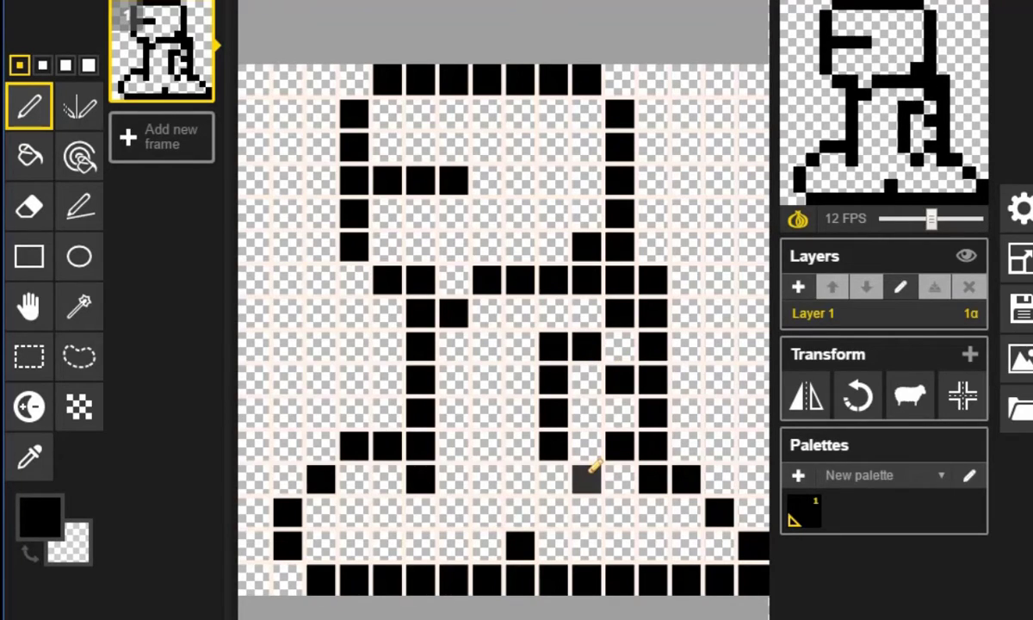
left_click(589, 473)
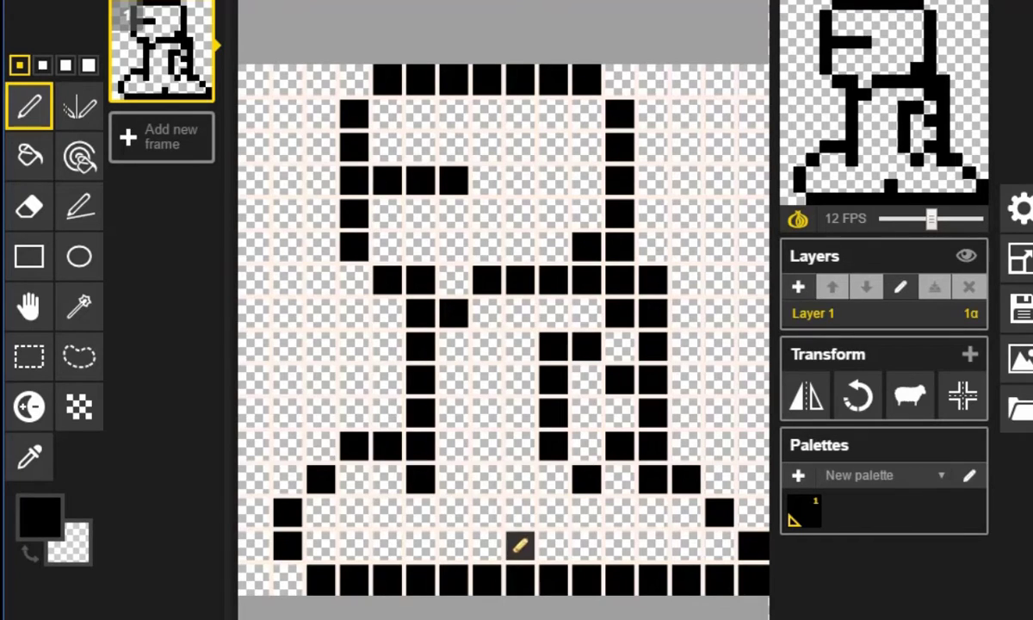
Make the canvas grid lines thinner by choosing the second-smallest grid size, and return to the drawing
left_click(1020, 208)
left_click(911, 162)
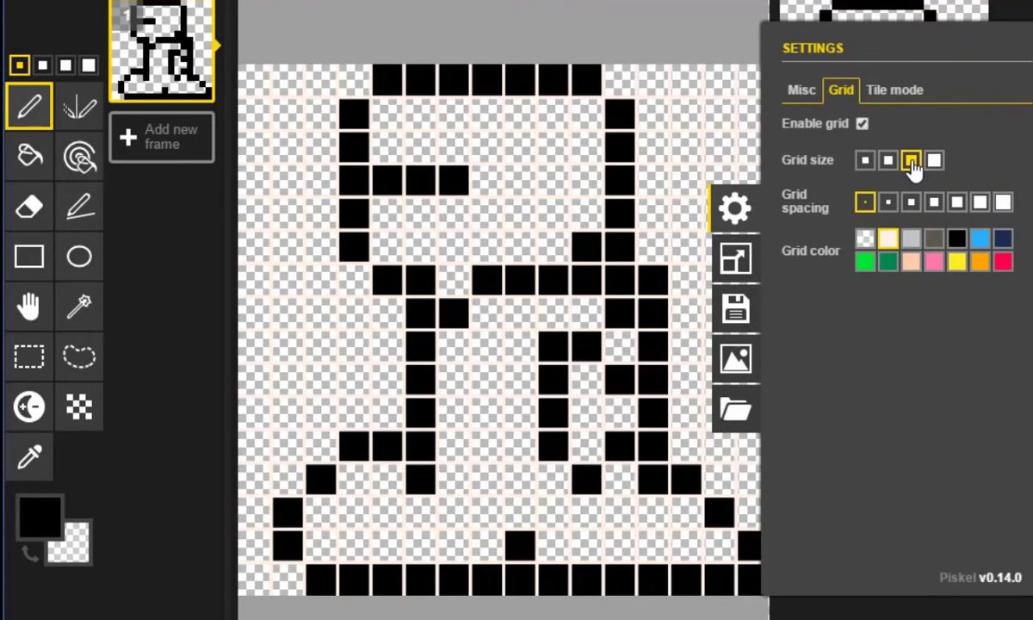
left_click(889, 162)
key("Escape")
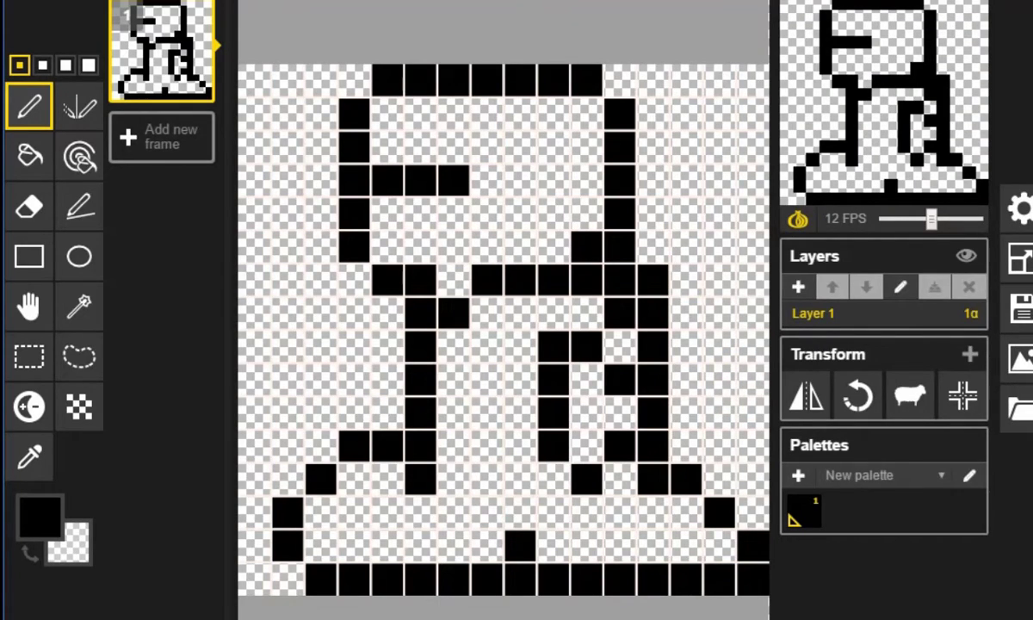
Narrow the sprite by moving the body's and head's left edges one column inward, and lower the shoulder line's left end pixel one row
left_click_drag(454, 479, 456, 341)
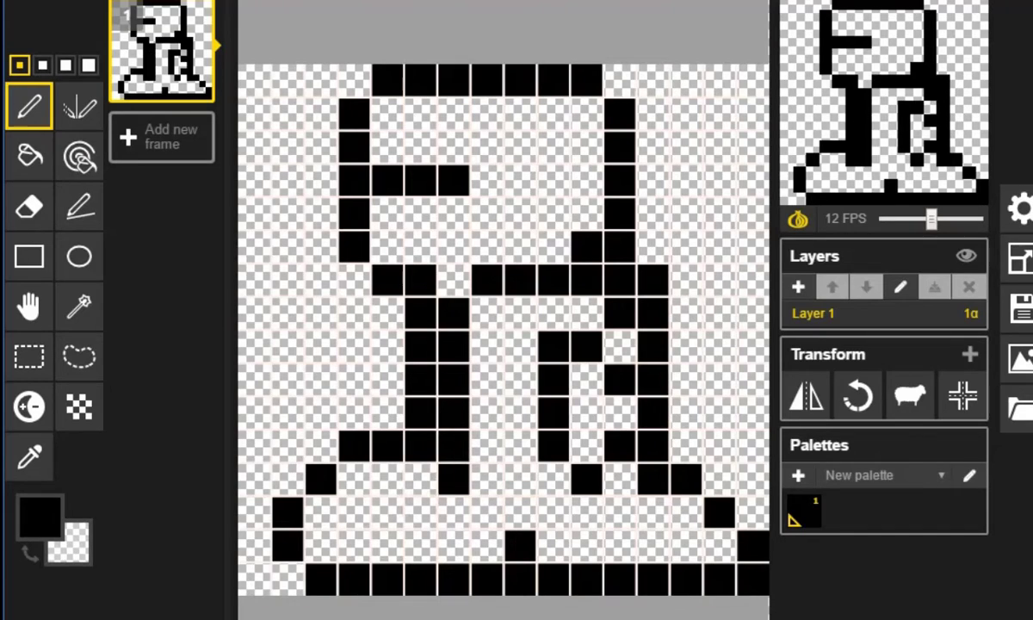
left_click_drag(420, 411, 420, 315)
mouse_move(389, 246)
left_mouse_down()
mouse_move(397, 106)
mouse_move(357, 184)
mouse_move(387, 278)
left_mouse_up()
left_click(388, 80)
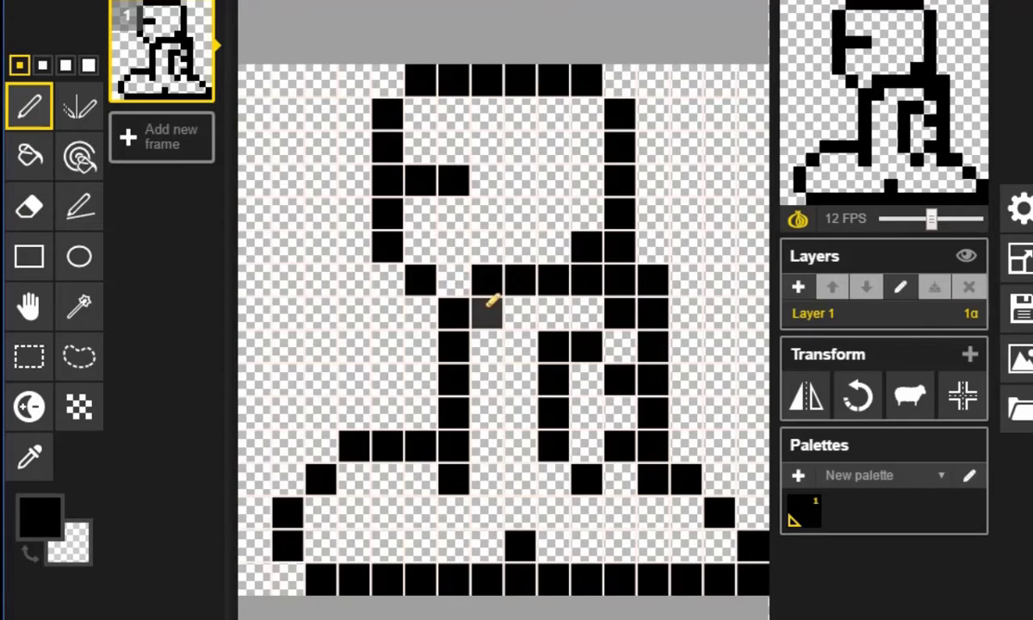
right_click(487, 279)
left_click(486, 312)
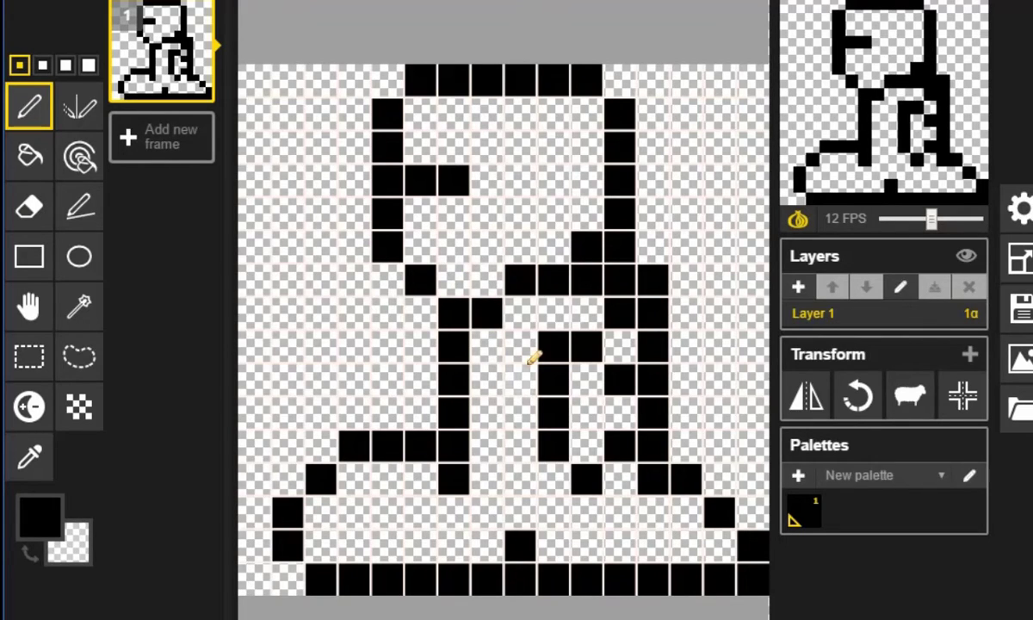
Add a second, empty frame and set the animation speed to 4 FPS
left_click(158, 143)
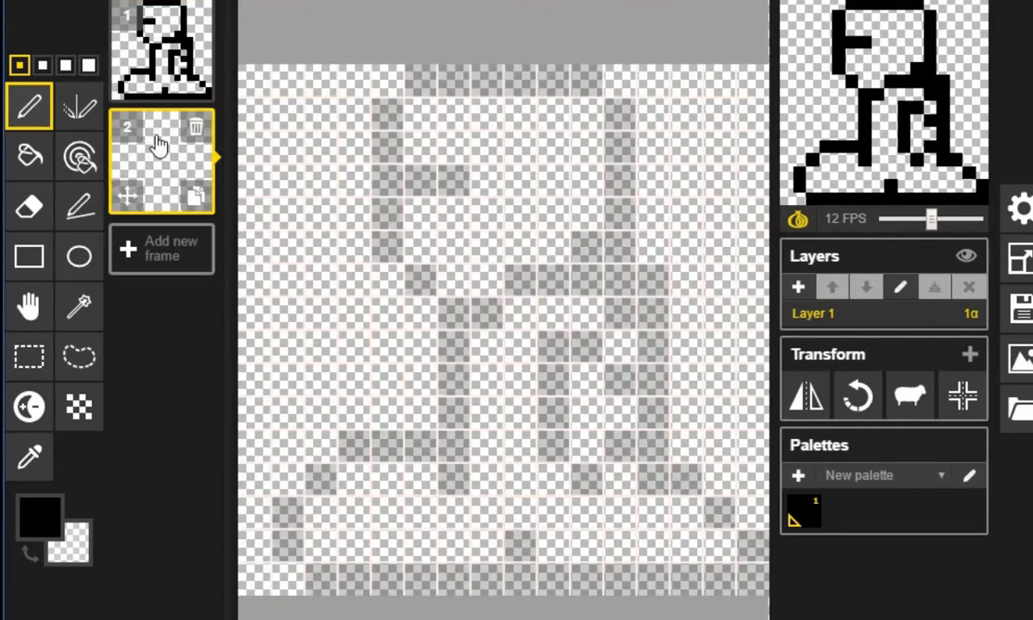
left_click_drag(932, 219, 899, 225)
left_click_drag(898, 221, 902, 220)
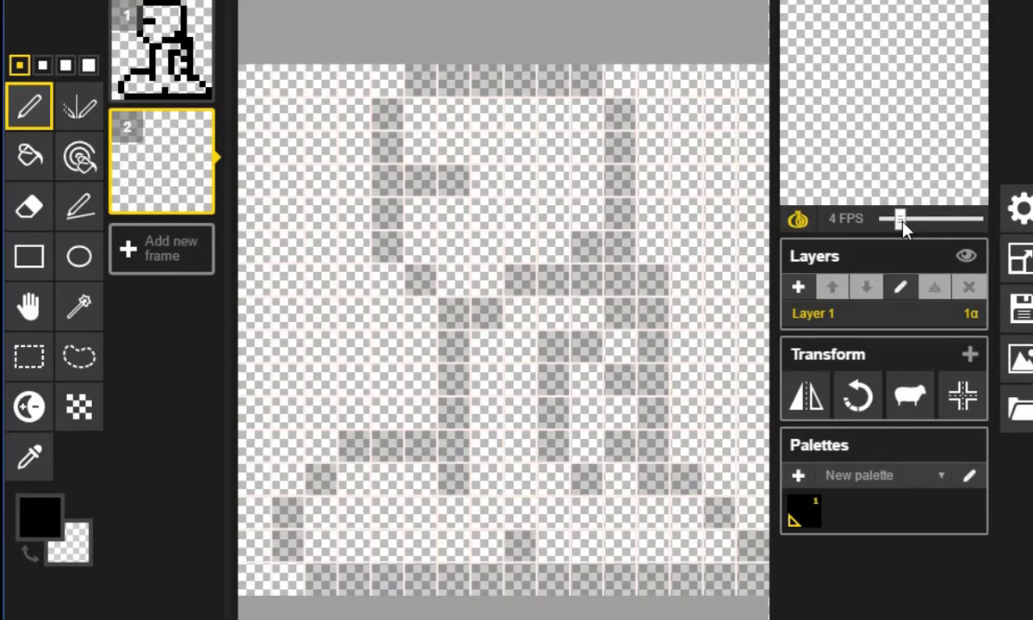
Trace the first frame's head outline and face line onto frame 2 in black, adding the neck, shoulder line and body's right edge
mouse_move(421, 79)
left_mouse_down()
mouse_move(576, 83)
mouse_move(603, 108)
mouse_move(620, 193)
mouse_move(614, 250)
left_mouse_up()
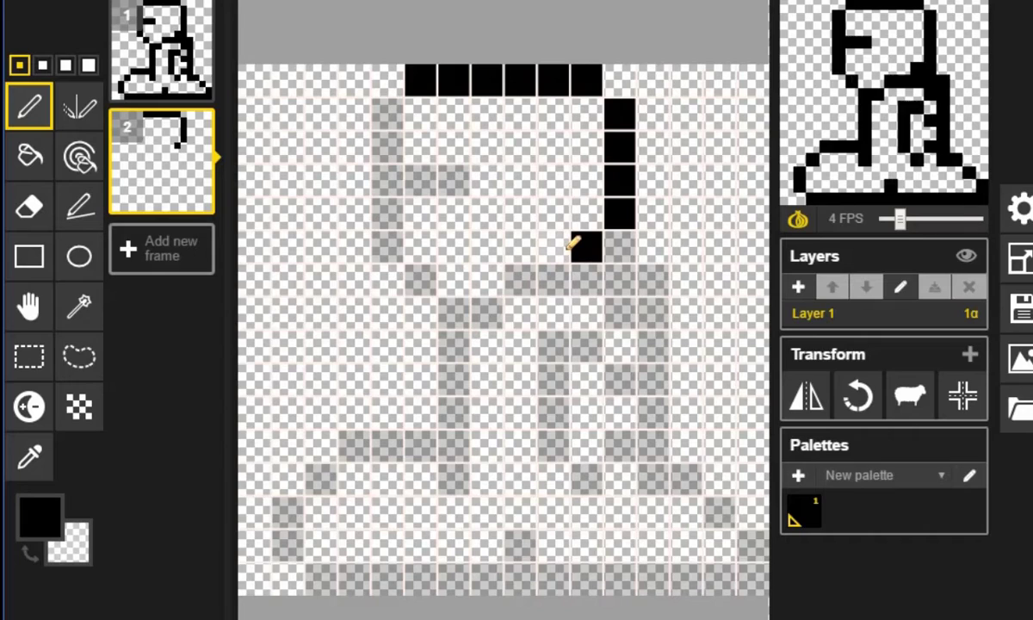
mouse_move(574, 244)
left_mouse_down()
mouse_move(558, 268)
mouse_move(532, 279)
mouse_move(612, 276)
mouse_move(601, 345)
mouse_move(665, 307)
mouse_move(668, 465)
mouse_move(682, 467)
mouse_move(655, 466)
left_mouse_up()
left_click_drag(439, 180, 420, 178)
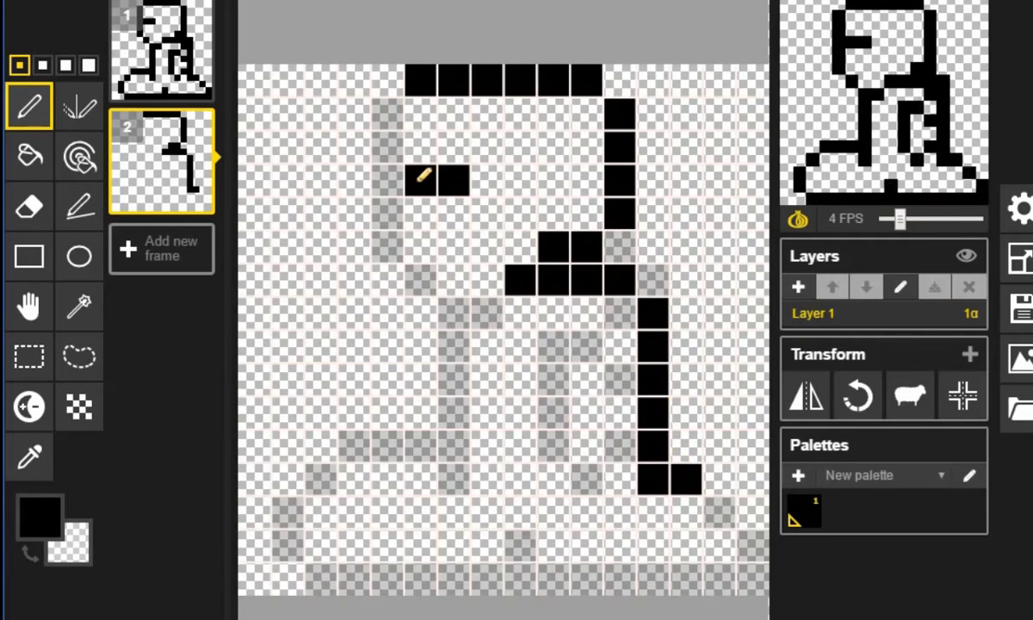
left_click_drag(387, 113, 388, 250)
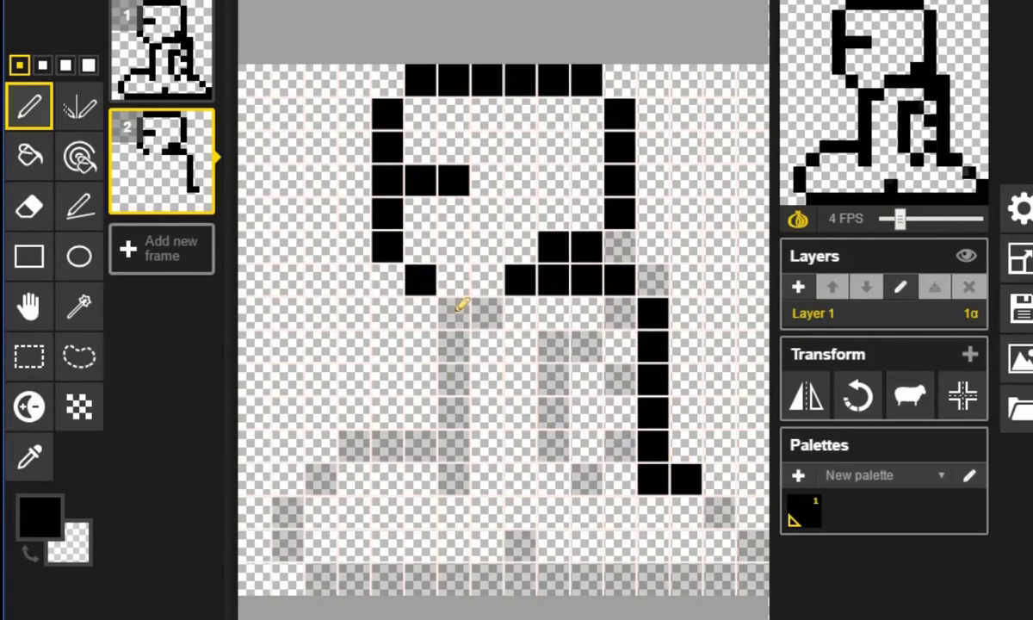
Trace the body's left edge, the stepped edges on both sides and the full bottom row onto frame 2 in black
mouse_move(456, 307)
left_mouse_down()
mouse_move(479, 307)
mouse_move(468, 420)
mouse_move(365, 440)
left_mouse_up()
left_click_drag(319, 476, 295, 532)
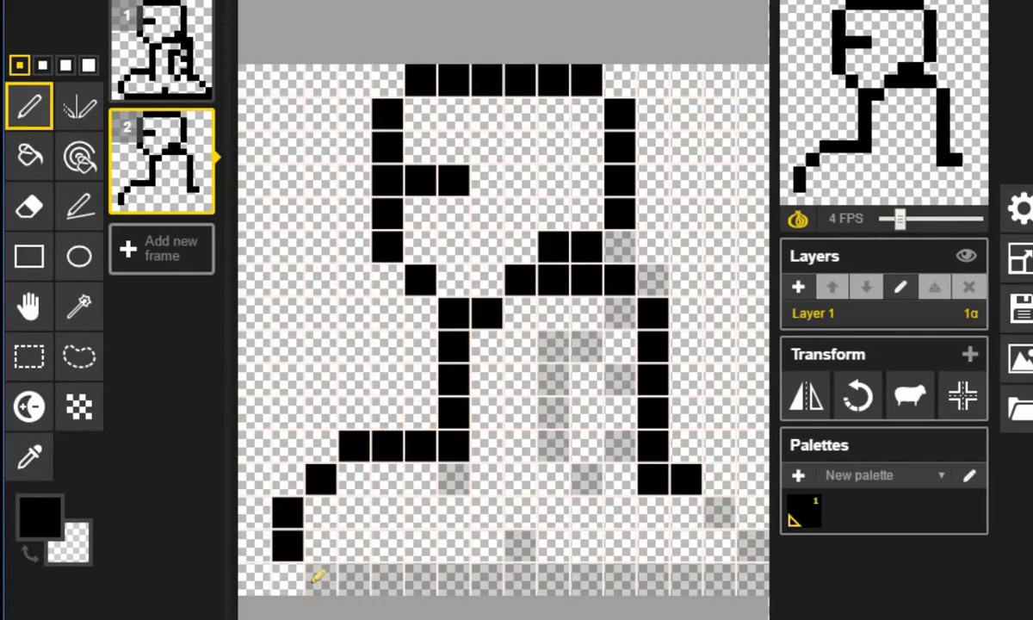
mouse_move(318, 575)
left_mouse_down()
mouse_move(722, 588)
mouse_move(744, 579)
mouse_move(738, 514)
left_mouse_up()
left_click(728, 513)
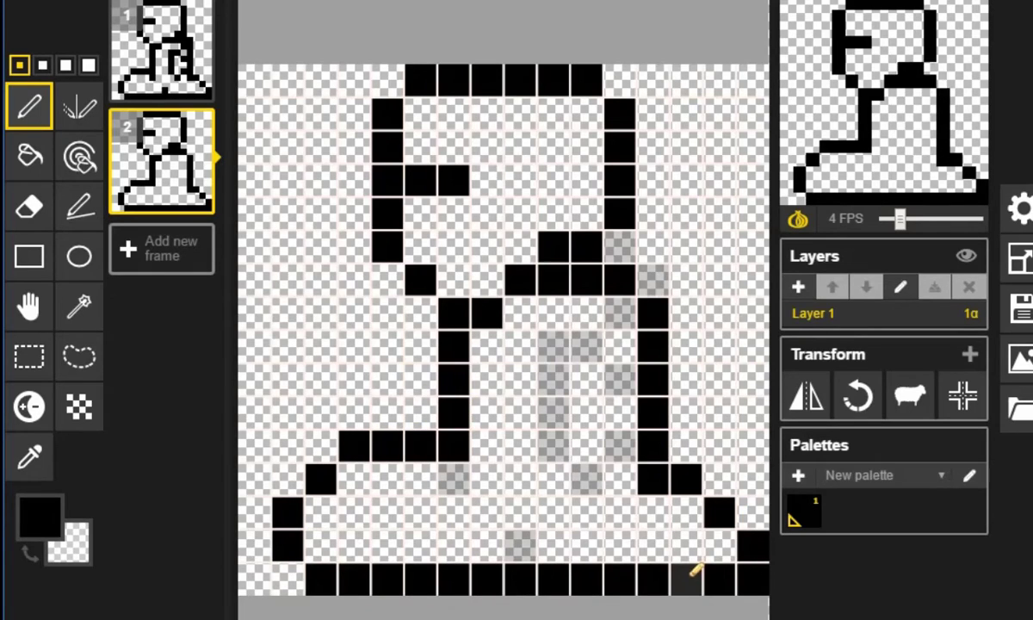
Draw the arm on frame 2 shifted one column left of the first frame's arm, and lengthen the face line by one pixel
left_click_drag(515, 434, 519, 408)
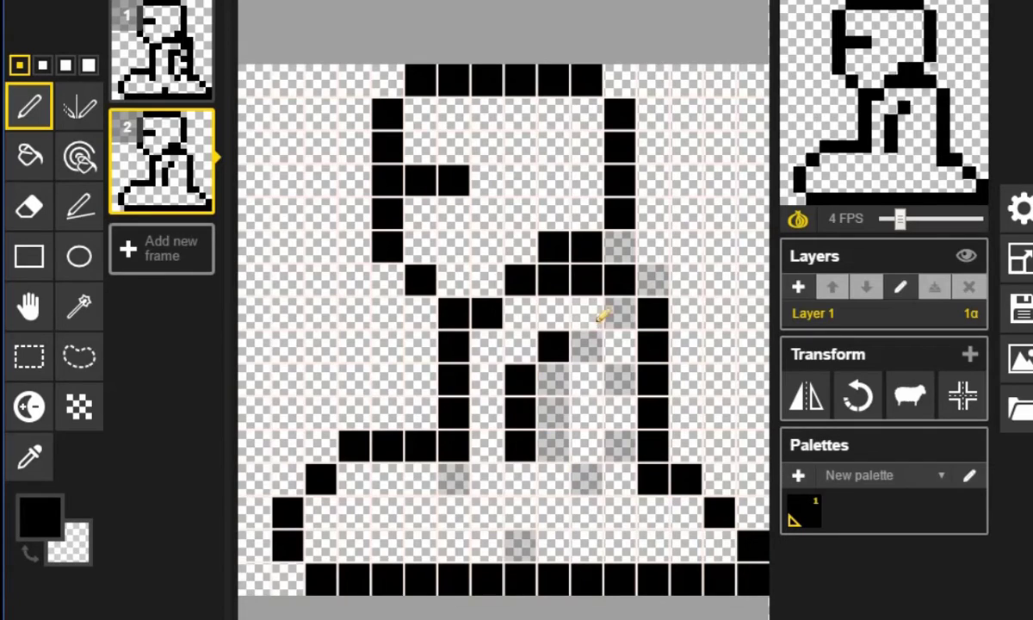
left_click_drag(602, 315, 589, 316)
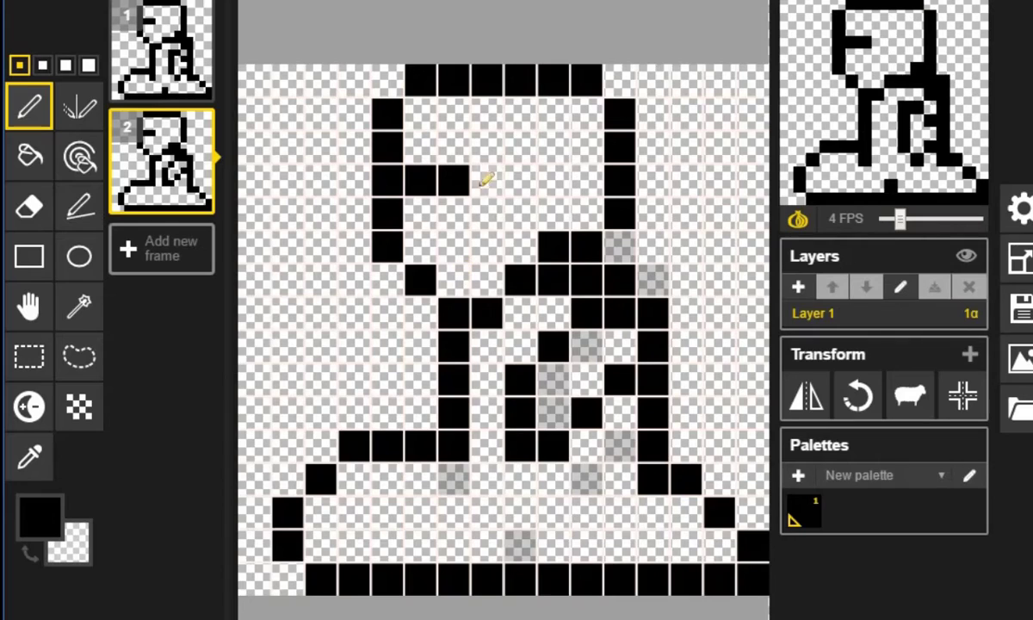
left_click(484, 181)
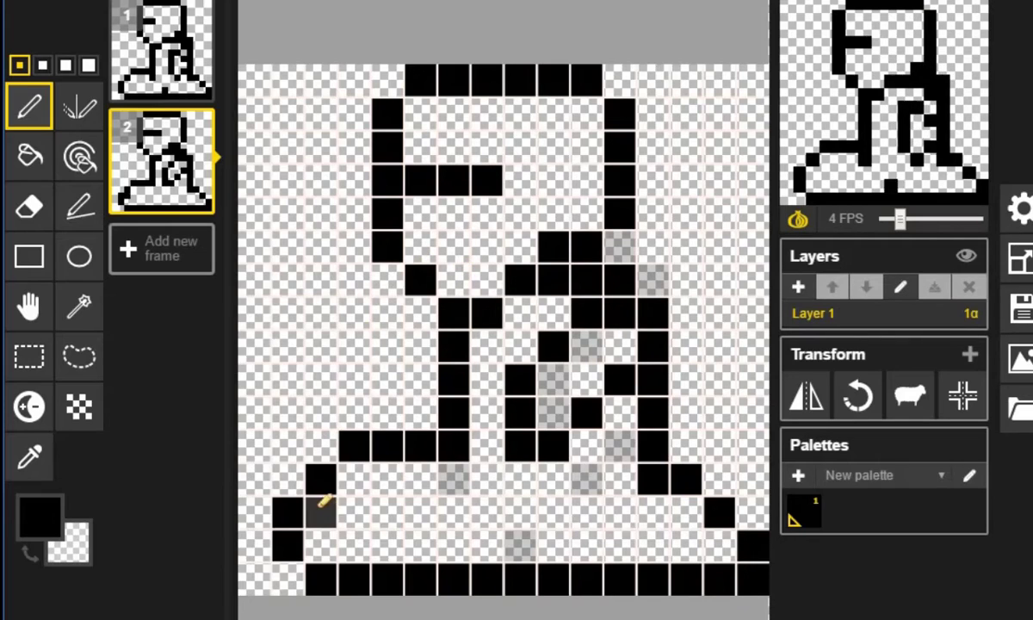
Reshape frame 2's base by moving both lower side edges one column inward and lowering the upper left corner pixel one row
right_click(289, 545)
left_click(321, 545)
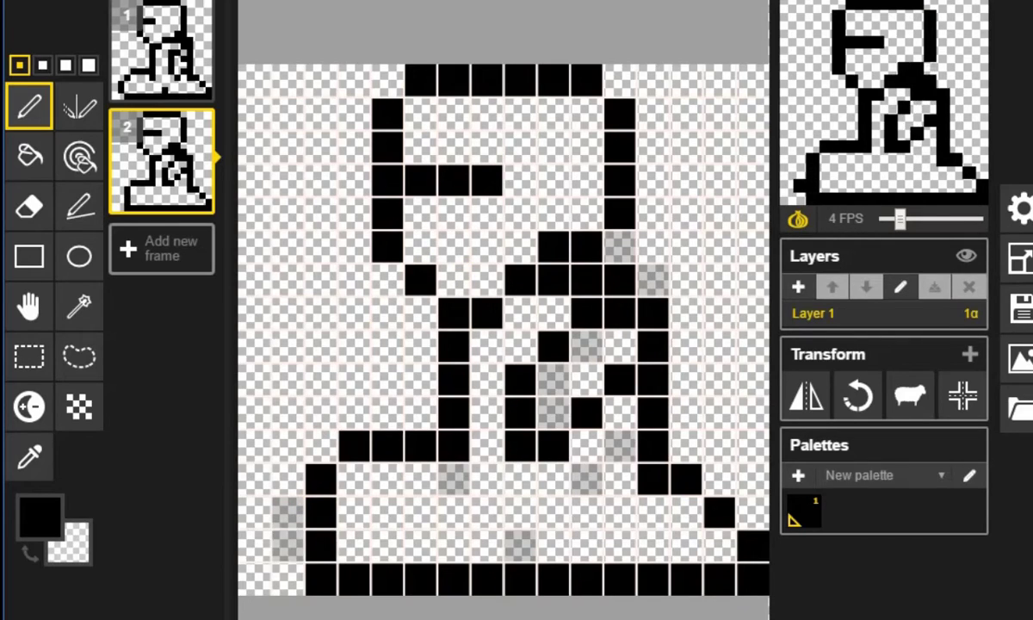
right_click(354, 446)
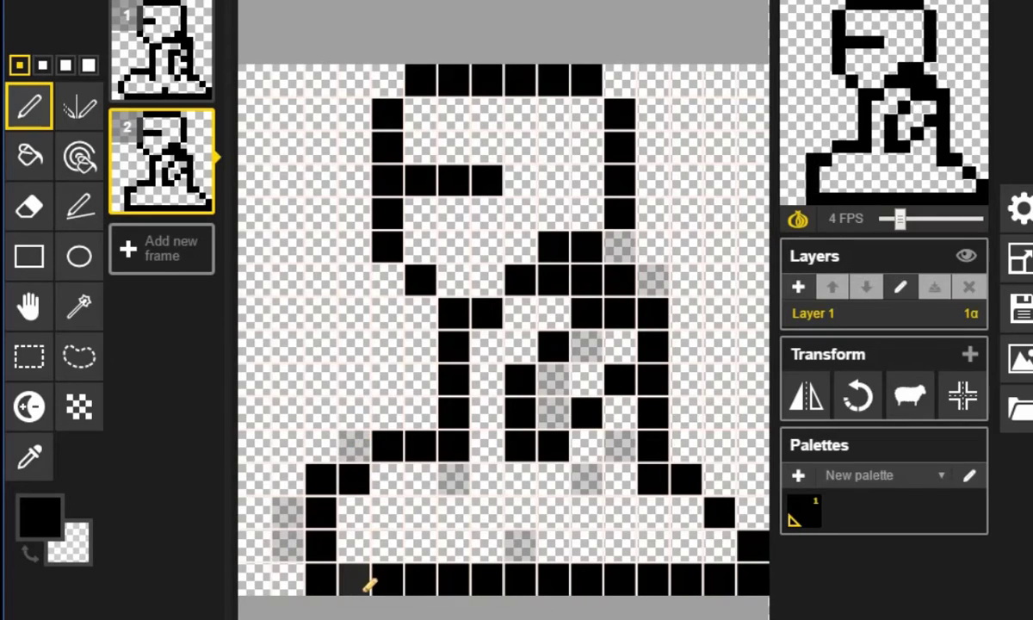
left_click(721, 545)
right_click(754, 545)
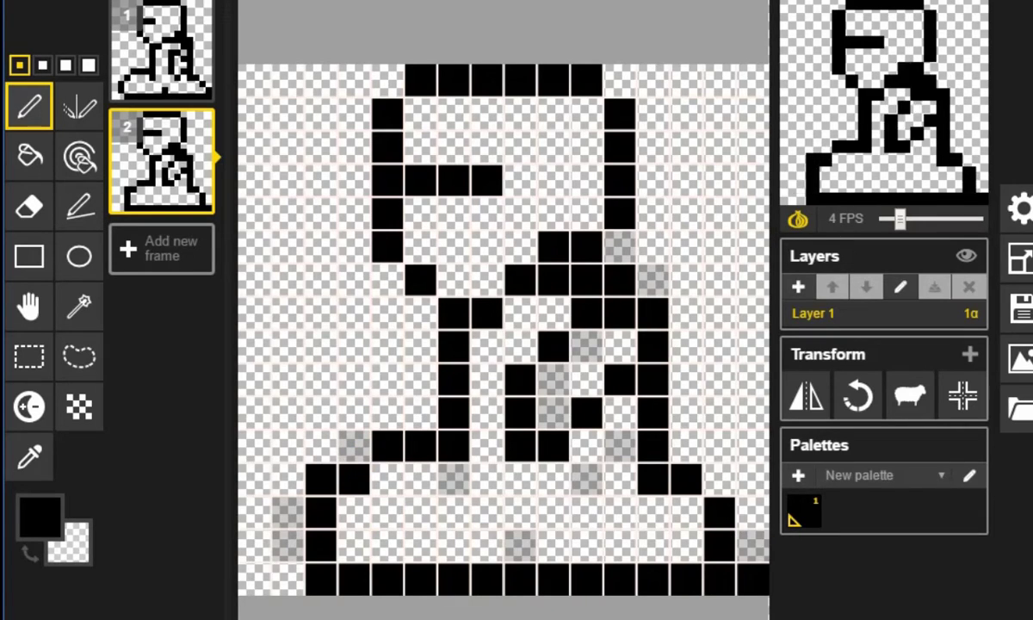
Add a third frame, trace frame 2's outline onto it in black with a solid block at the lower right corner, and add the arm
left_click(162, 250)
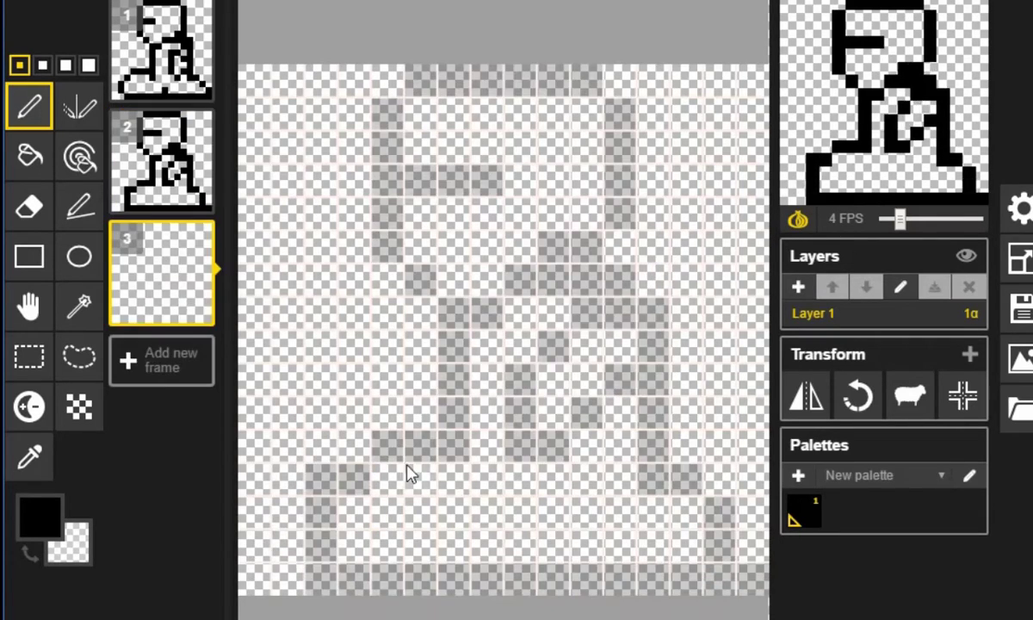
mouse_move(342, 574)
left_mouse_down()
mouse_move(360, 474)
mouse_move(463, 361)
mouse_move(480, 318)
mouse_move(421, 283)
mouse_move(392, 216)
mouse_move(391, 121)
mouse_move(415, 175)
mouse_move(483, 176)
mouse_move(445, 87)
mouse_move(547, 74)
mouse_move(626, 112)
mouse_move(613, 196)
mouse_move(555, 274)
mouse_move(534, 276)
mouse_move(618, 286)
mouse_move(594, 314)
mouse_move(646, 341)
mouse_move(645, 440)
mouse_move(724, 521)
mouse_move(733, 576)
mouse_move(374, 588)
mouse_move(727, 576)
mouse_move(761, 519)
left_mouse_up()
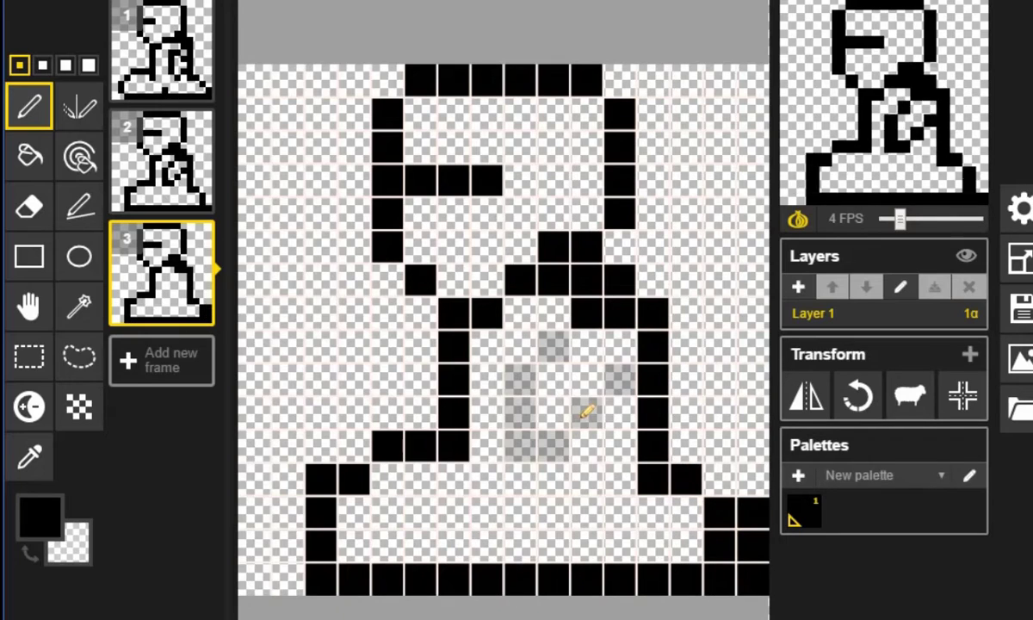
mouse_move(521, 446)
left_mouse_down()
mouse_move(523, 379)
mouse_move(554, 346)
left_mouse_up()
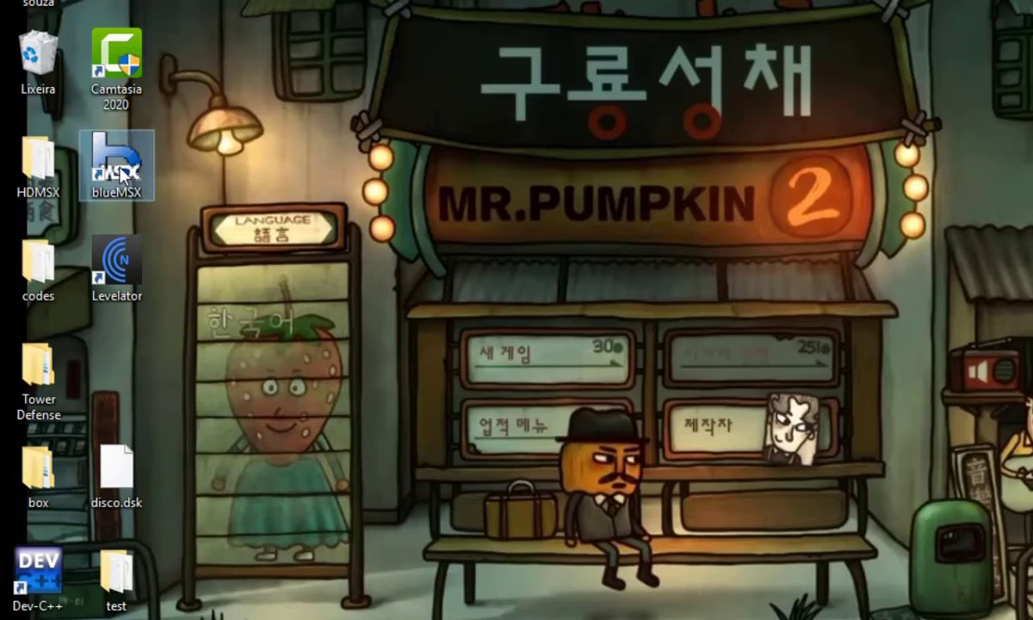
Launch blueMSX from the desktop and load a saved CPU state containing the BASIC program
double_click(121, 171)
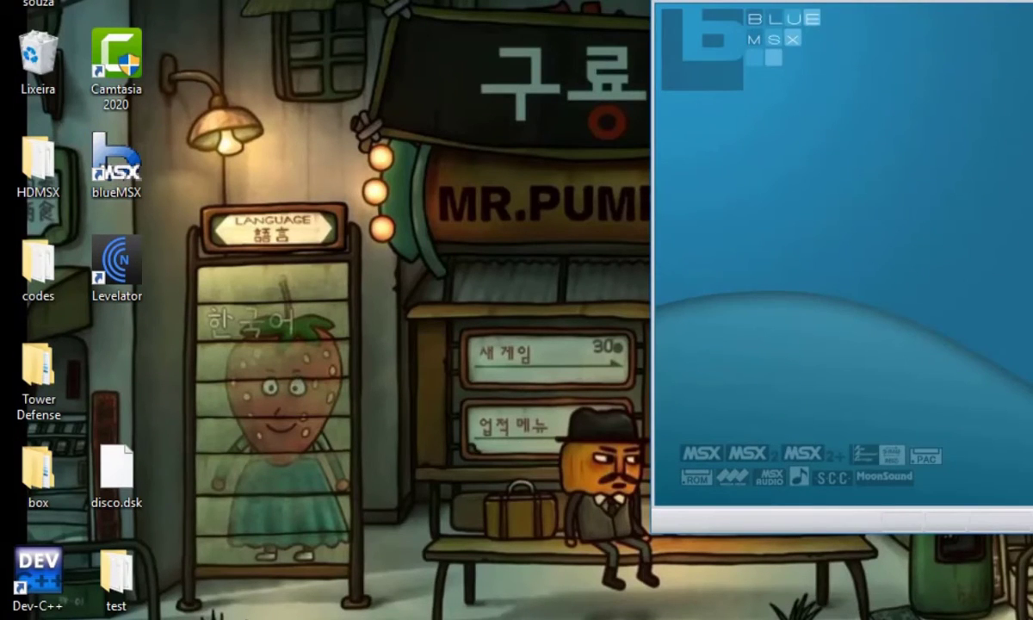
left_click_drag(770, 0, 395, 0)
left_click(337, 4)
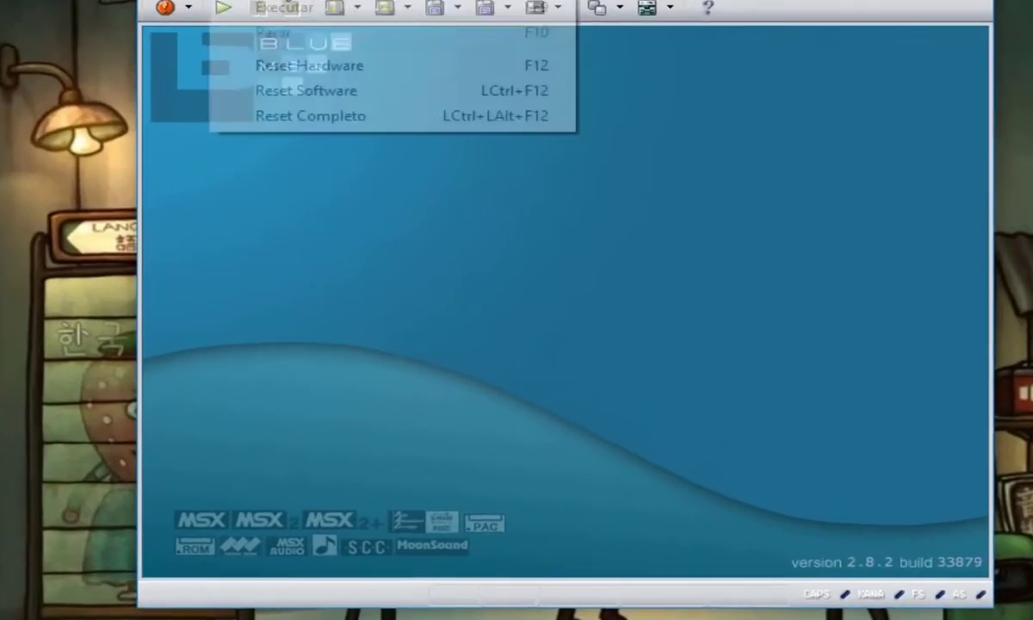
mouse_move(159, 0)
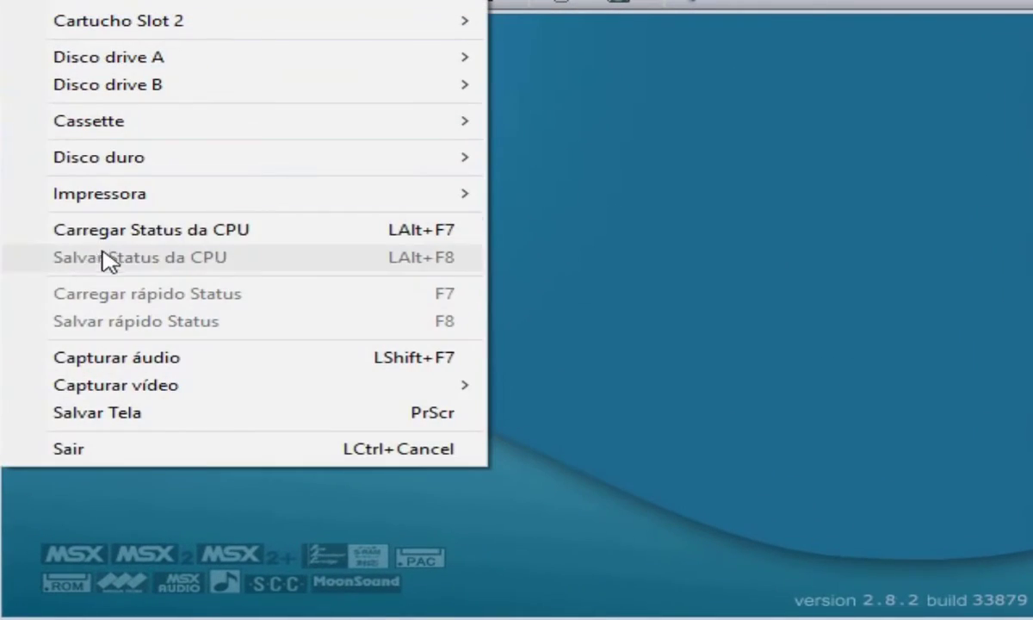
left_click(110, 233)
left_click(274, 284)
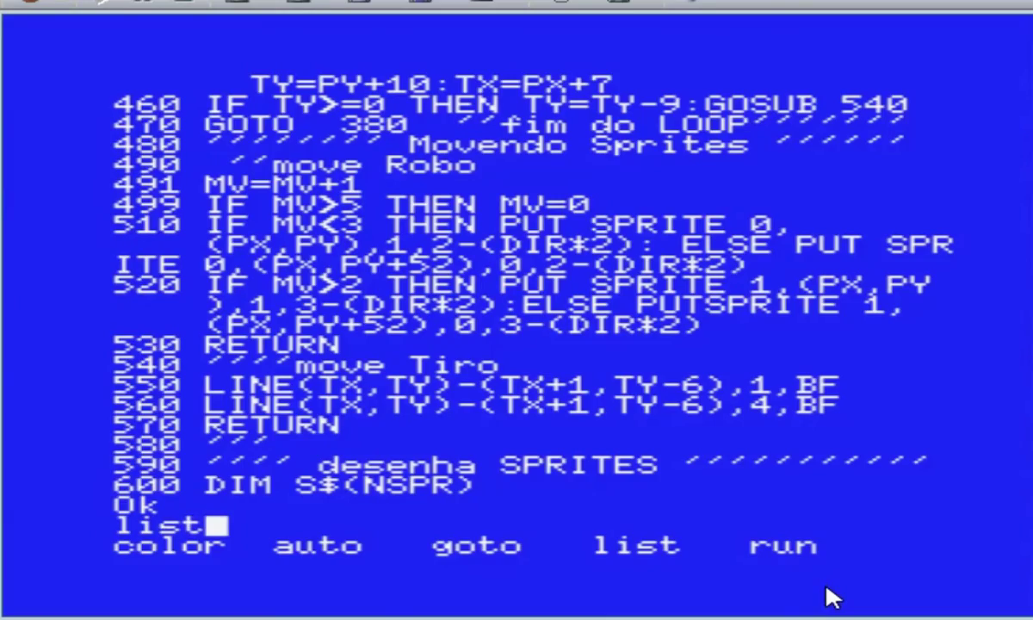
List the BASIC program in full and again up to line 1400 to review the sprite DATA lines, and run it
key("Return")
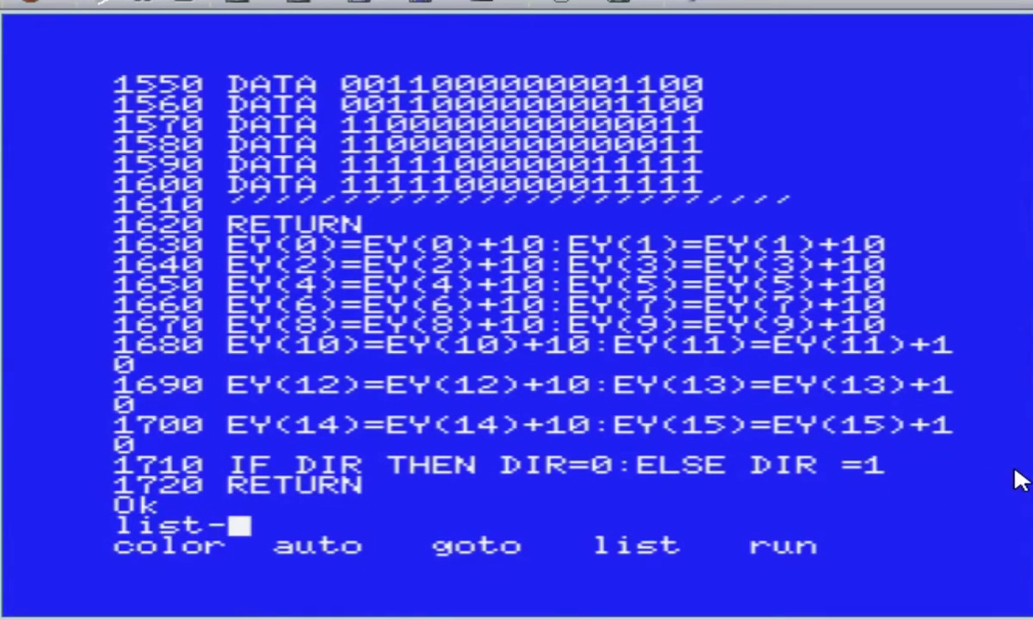
key("Return")
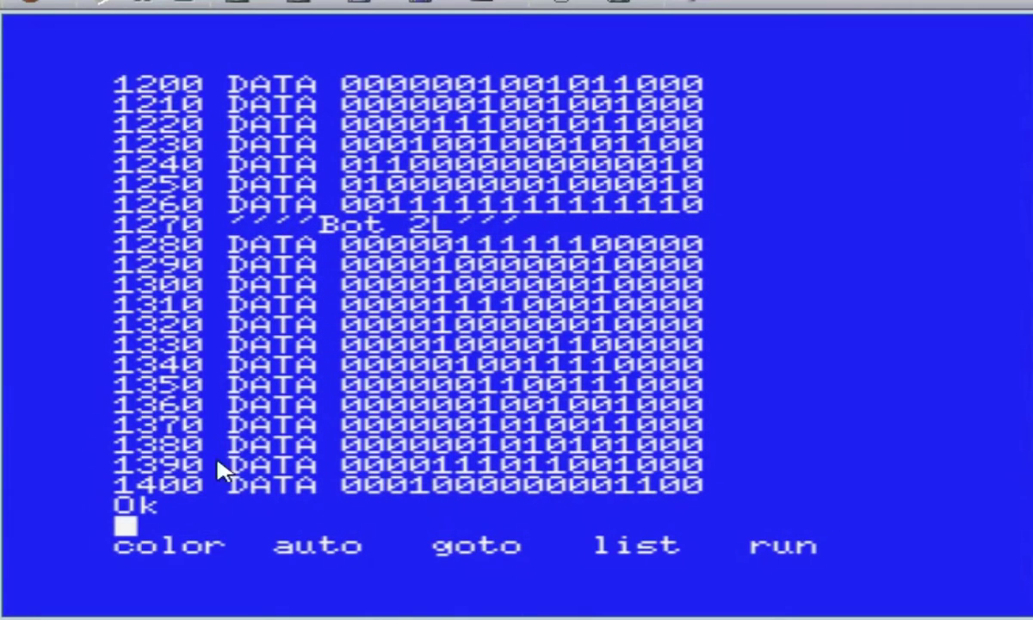
key("F5")
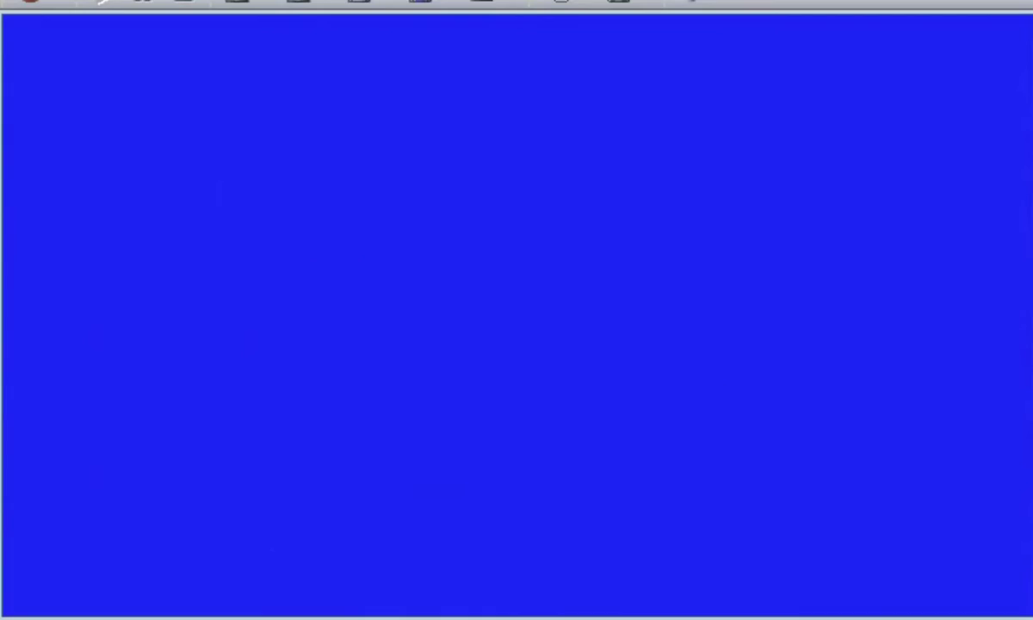